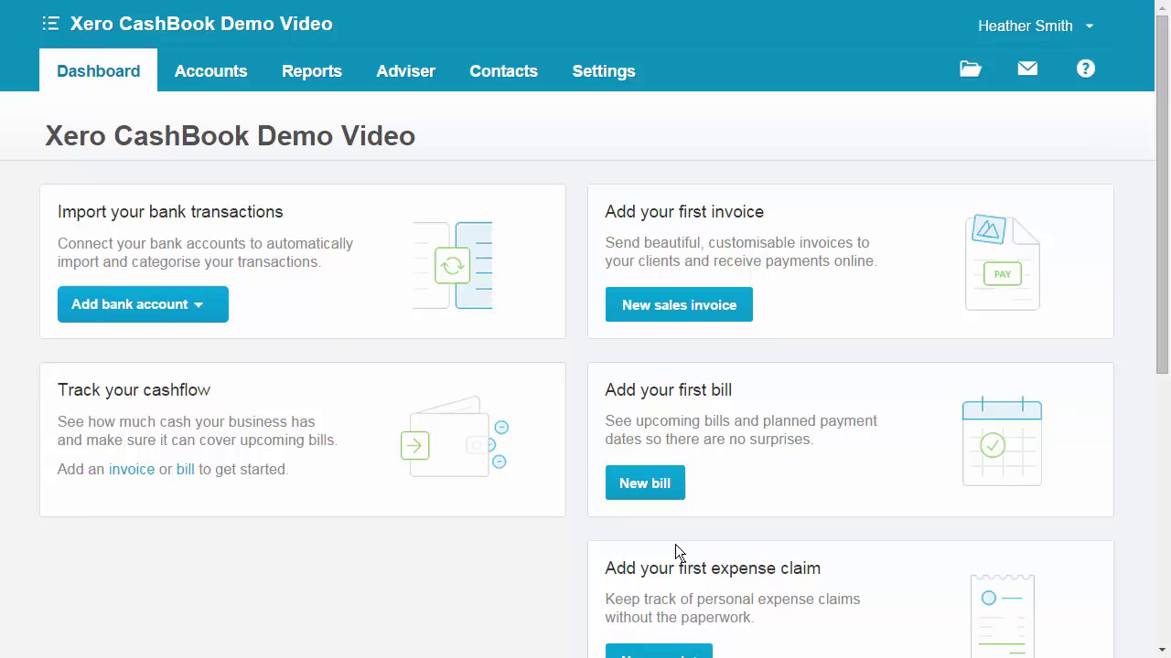
Examine the options available under Accounts, Reports, Adviser, Contacts and Settings, including the full General Settings page.
click(237, 83)
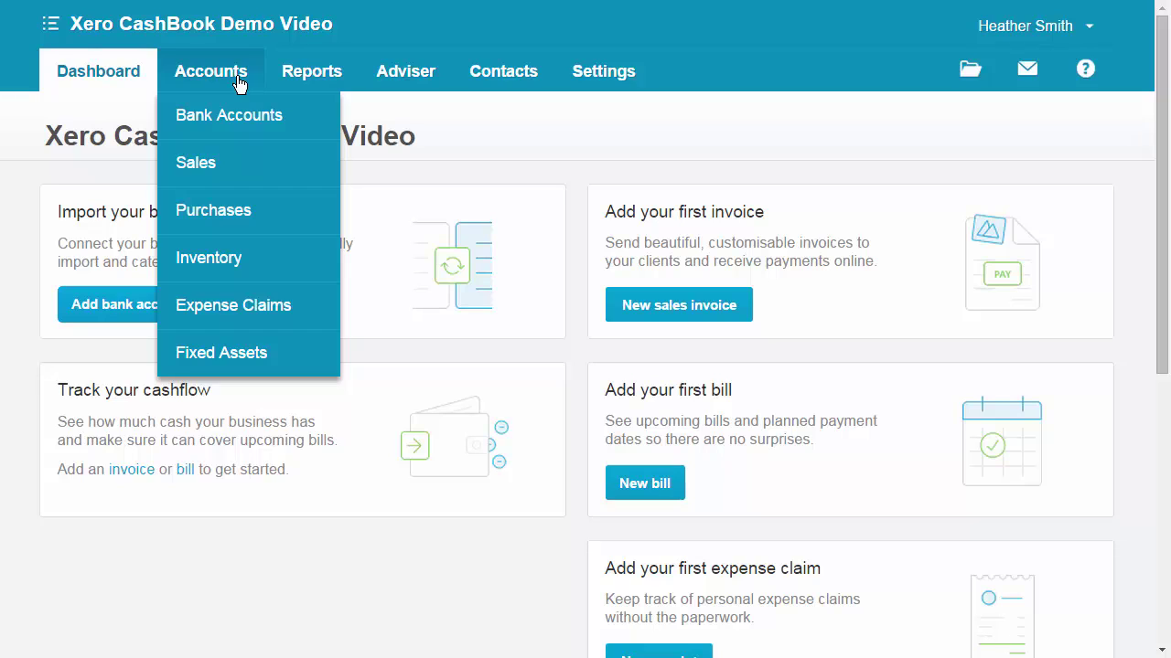
click(307, 78)
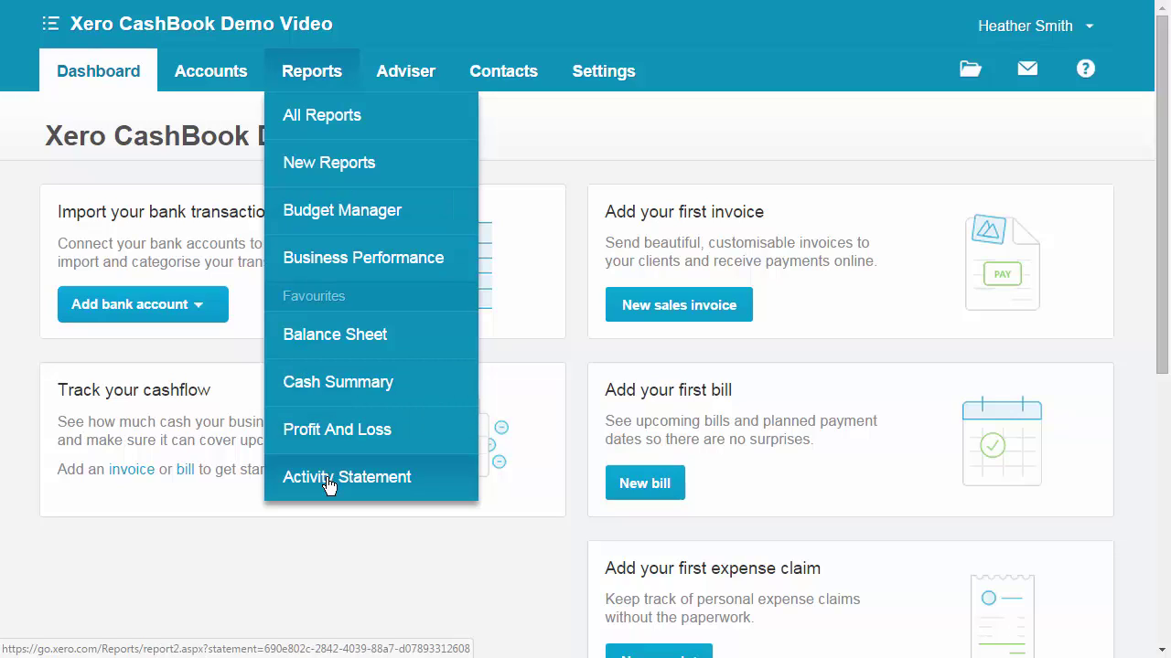
click(416, 66)
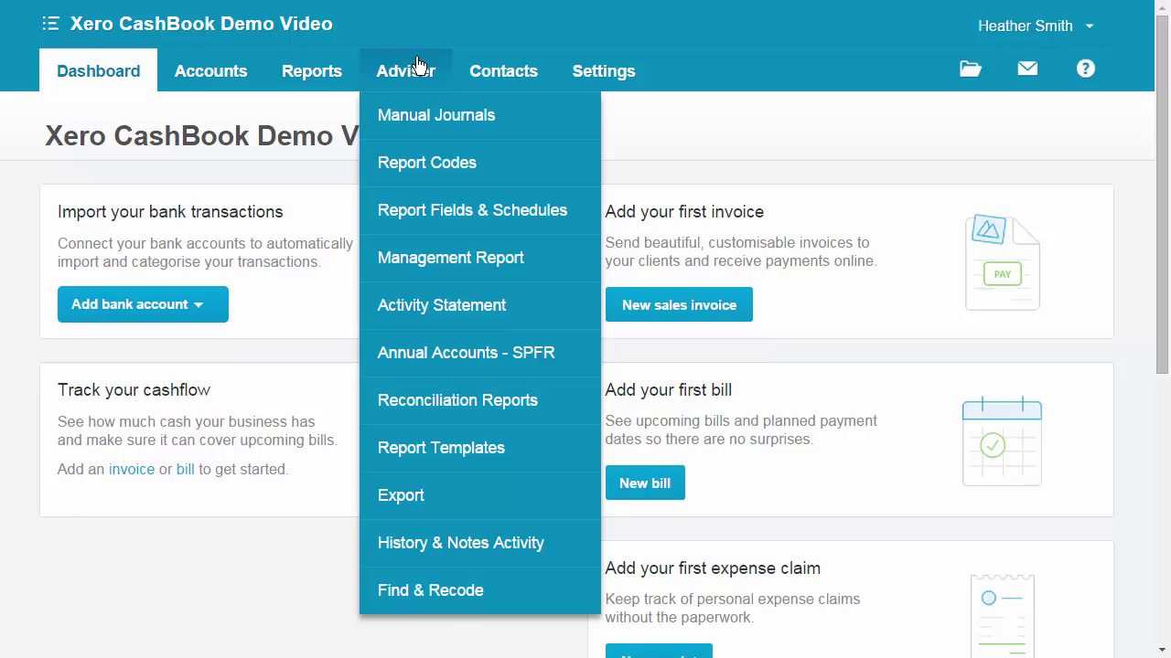
click(501, 81)
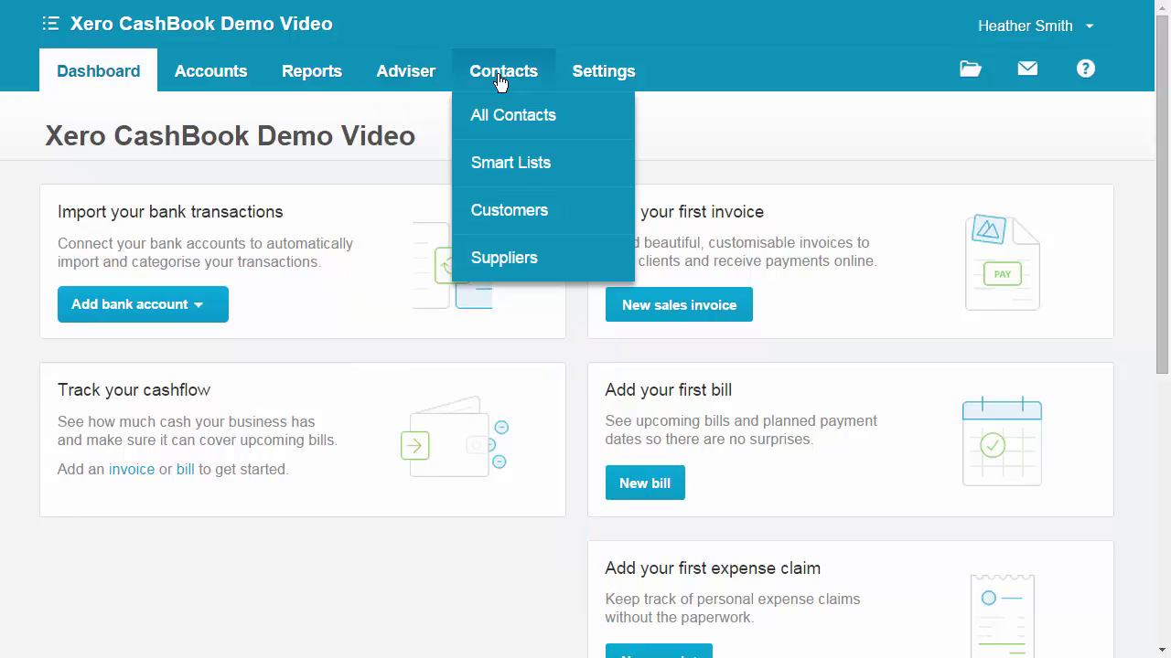
click(596, 77)
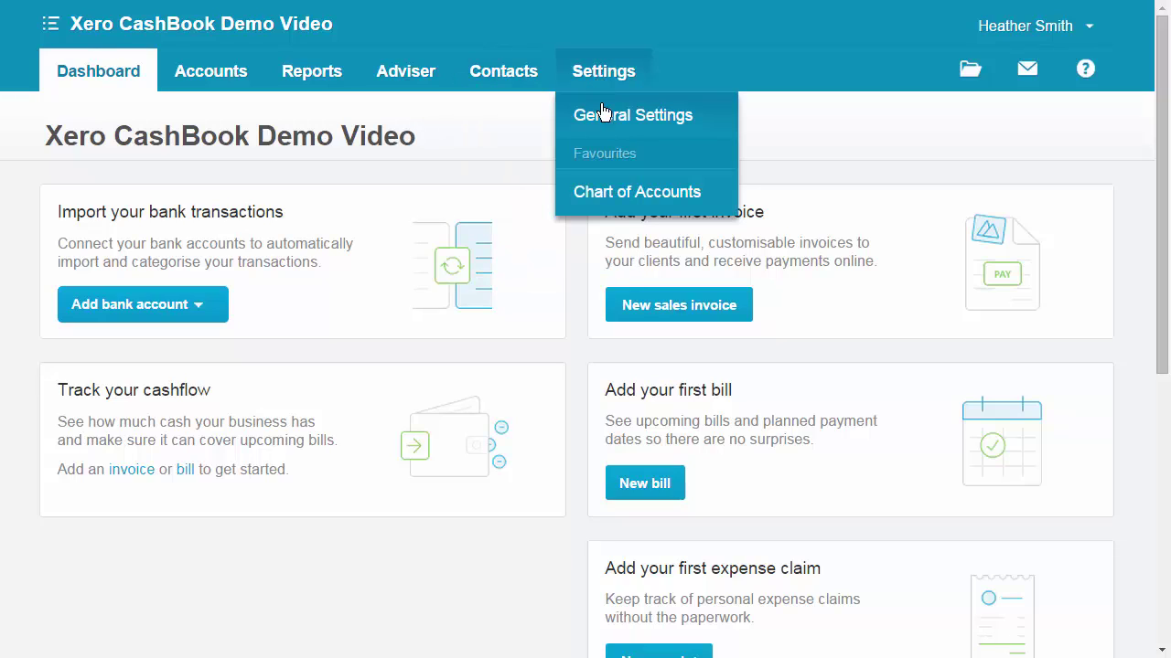
click(604, 121)
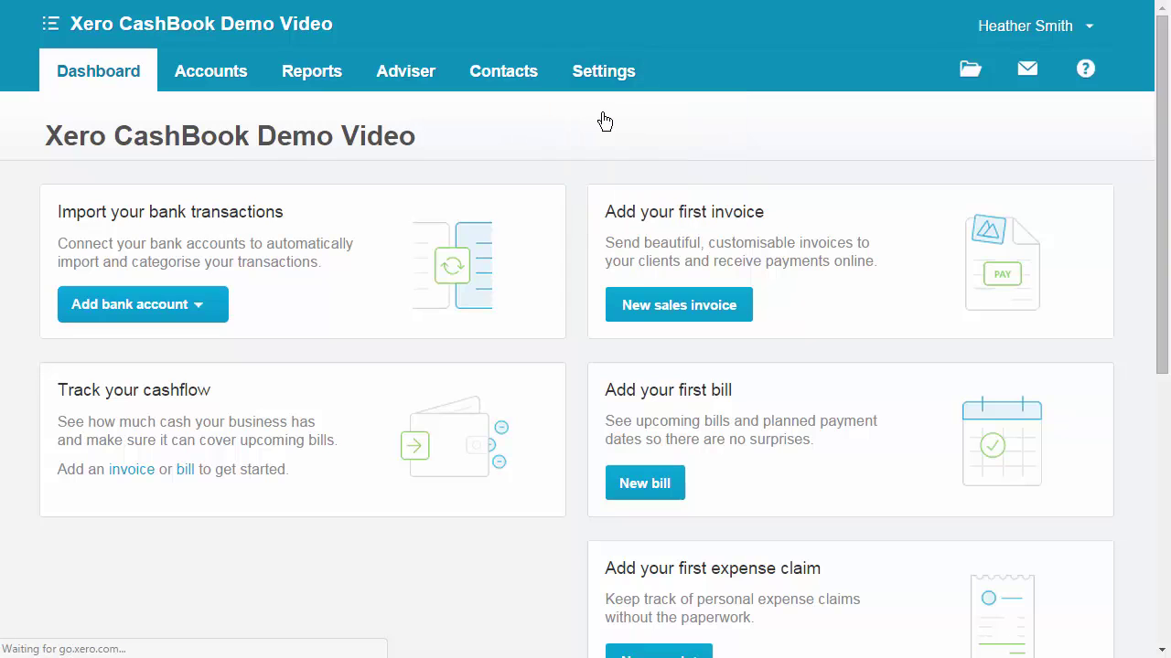
scroll(519, 247, down, 3)
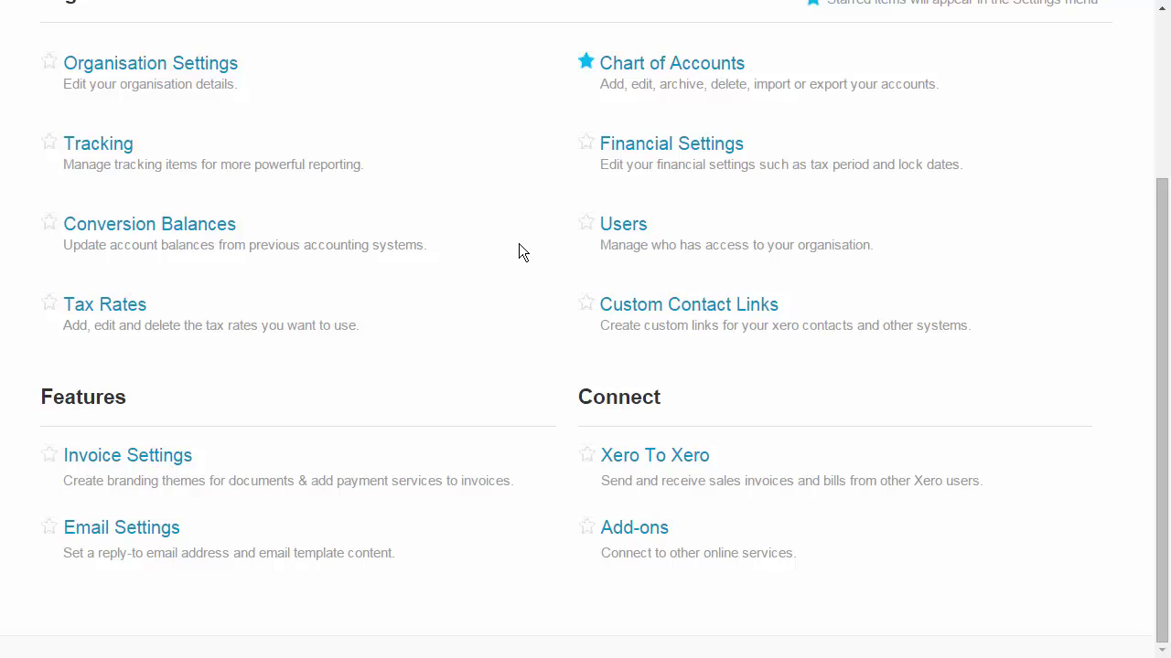
scroll(518, 252, up, 3)
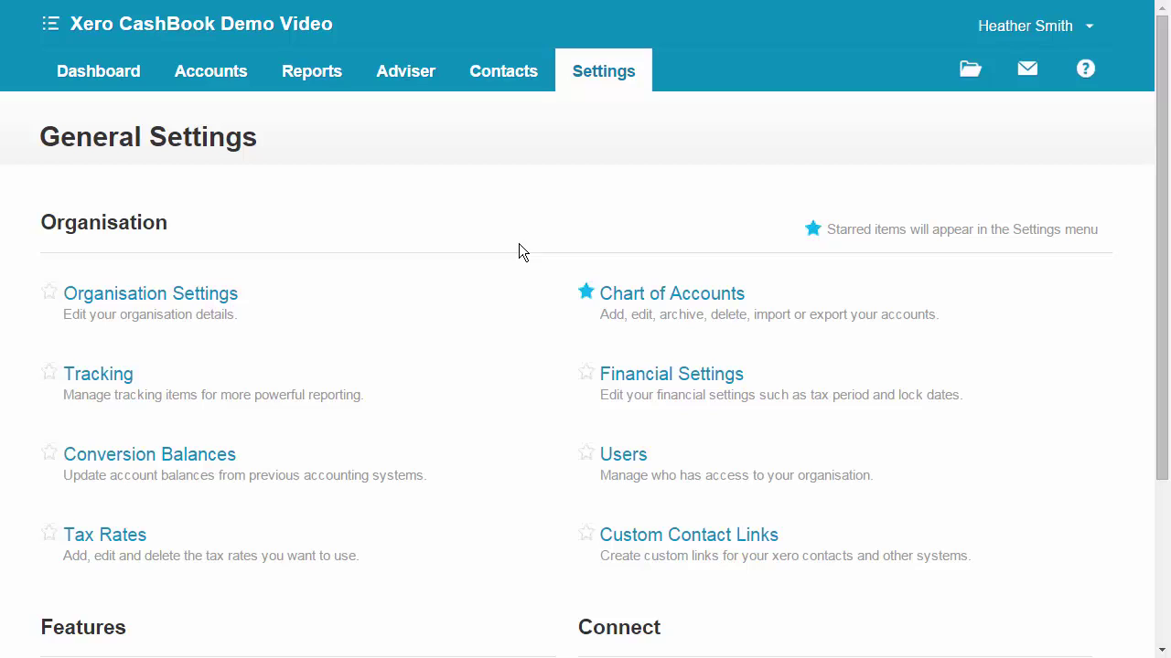
Go to the Sales overview, hide its help banner and start a new invoice.
click(228, 79)
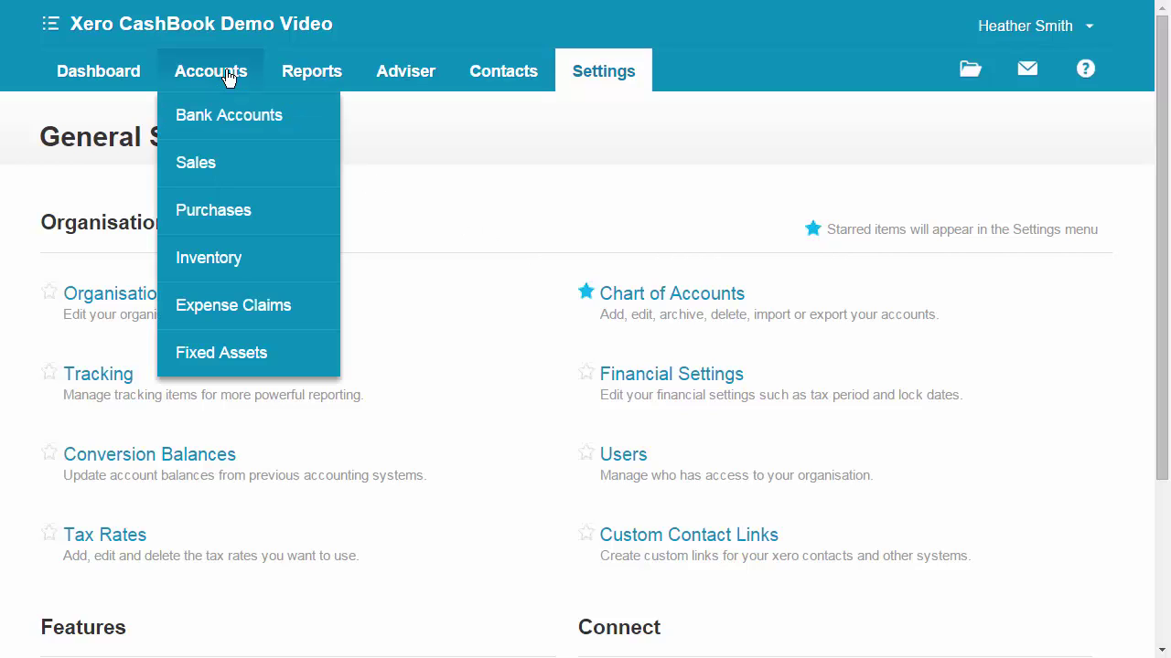
click(195, 164)
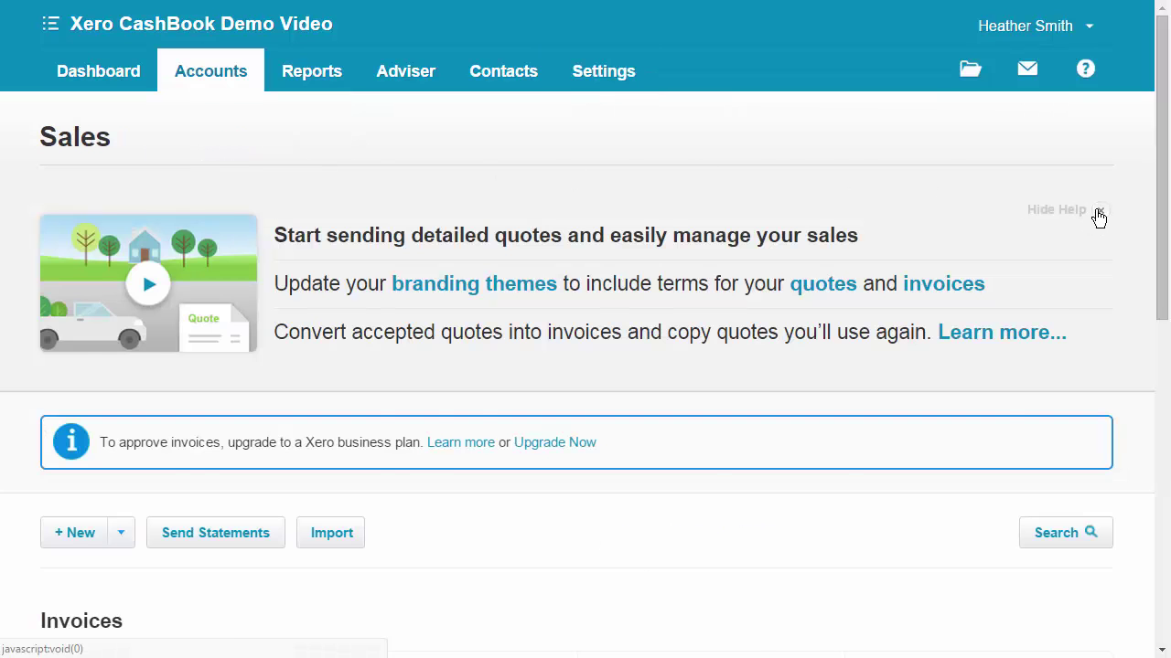
click(1098, 216)
scroll(616, 327, down, 2)
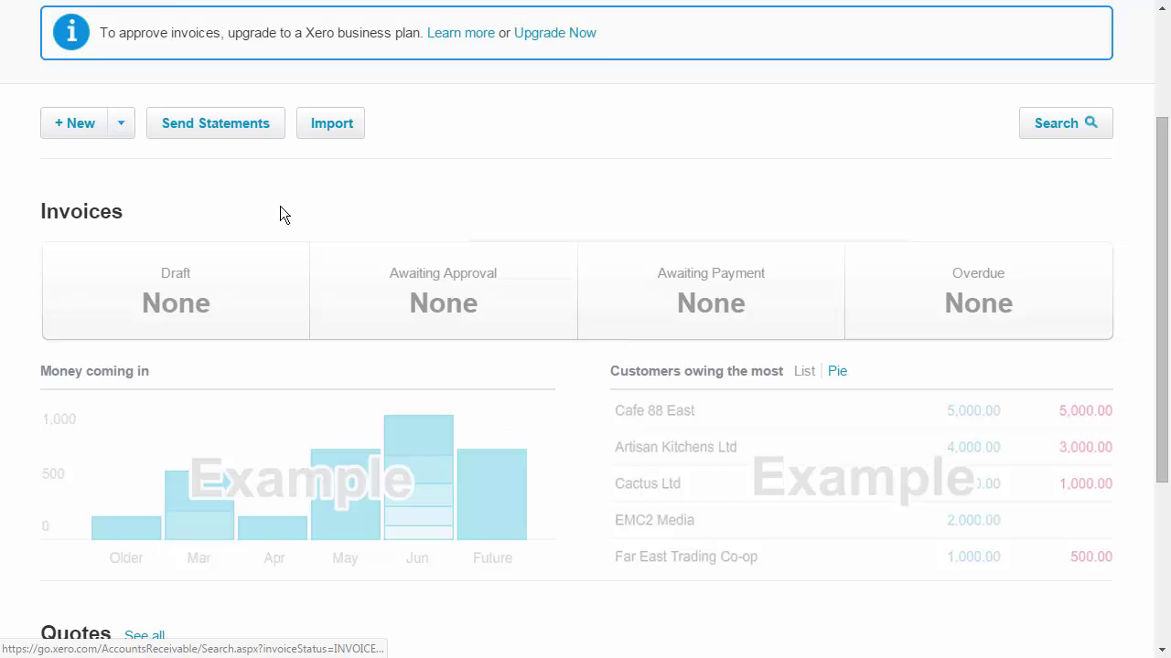
click(75, 128)
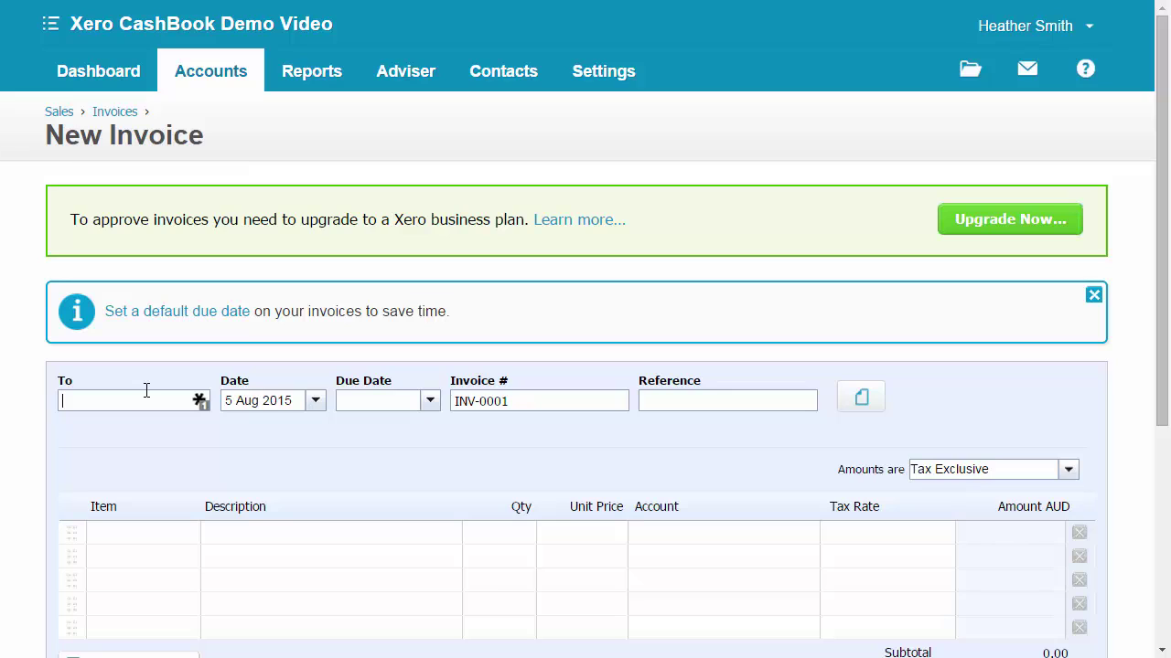
Fill in the invoice header with the customer's name, a due date of 12 Aug 2015 and the reference Demo.
text(JoelM)
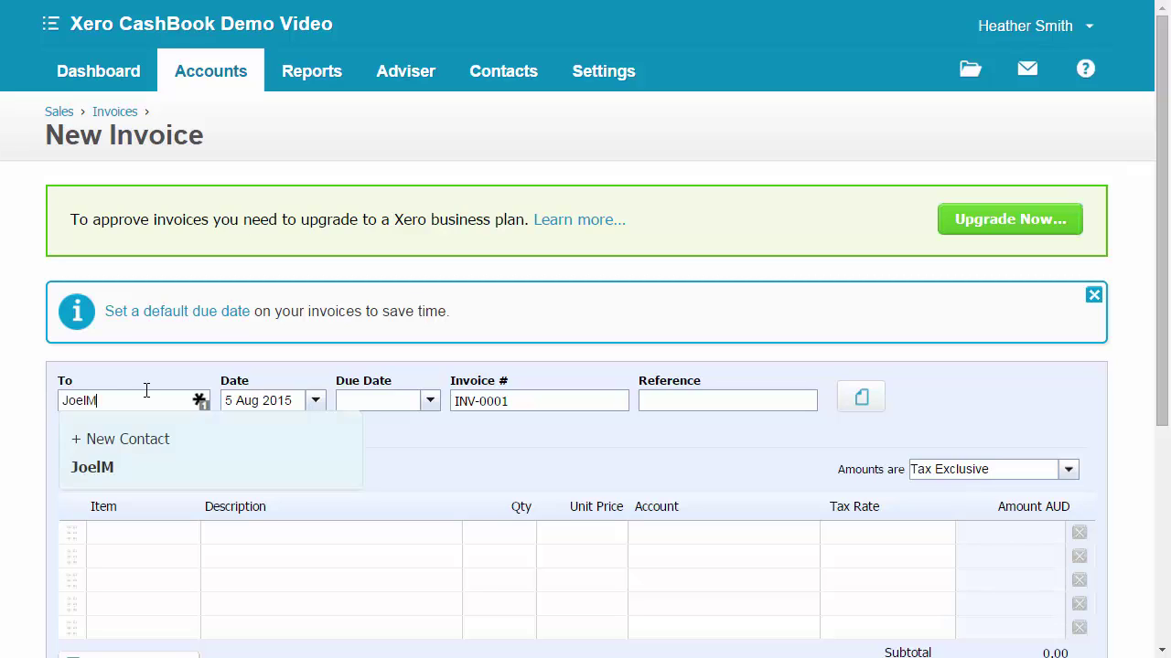
key(Tab)
click(386, 402)
text(+7)
key(Tab)
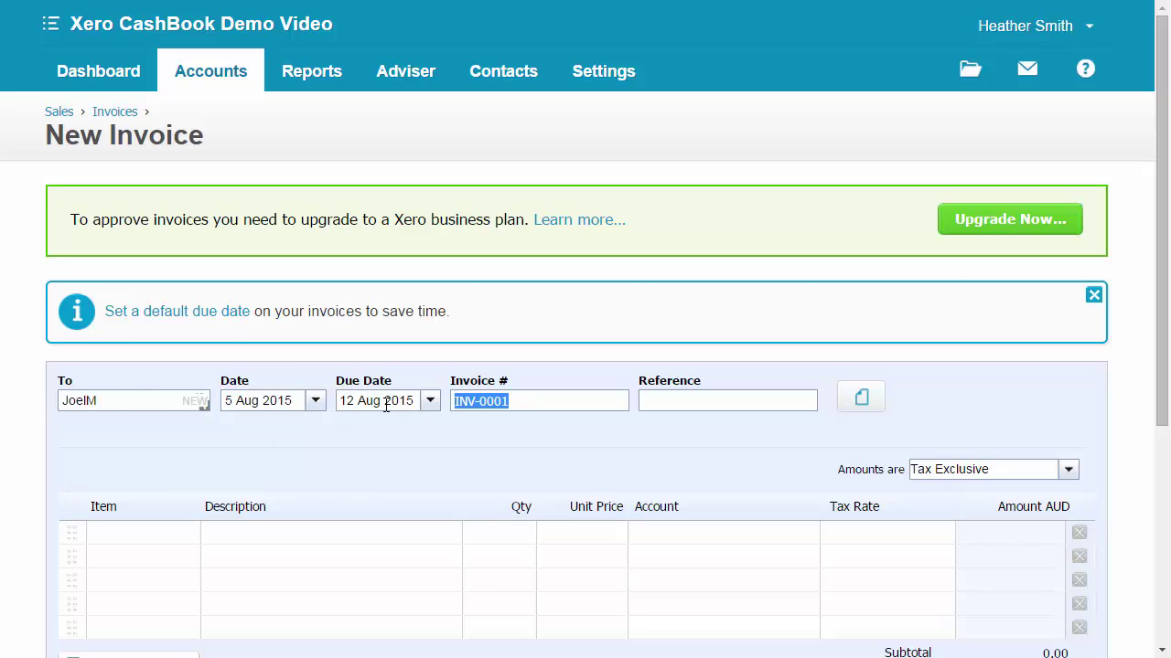
key(Tab)
text(Demo)
Enter an invoice line described as Demo with quantity 1, unit price 500 and account 200 - Sales.
scroll(209, 360, down, 2)
click(210, 352)
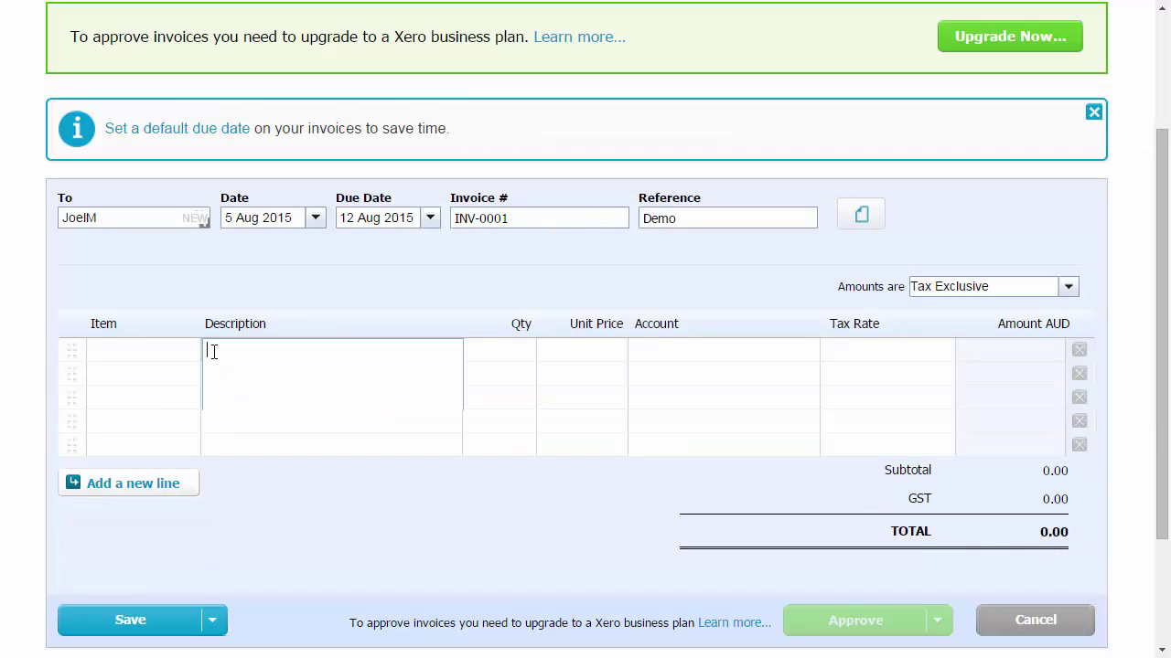
text(Demo)
key(Tab)
text(1)
key(Tab)
text(500)
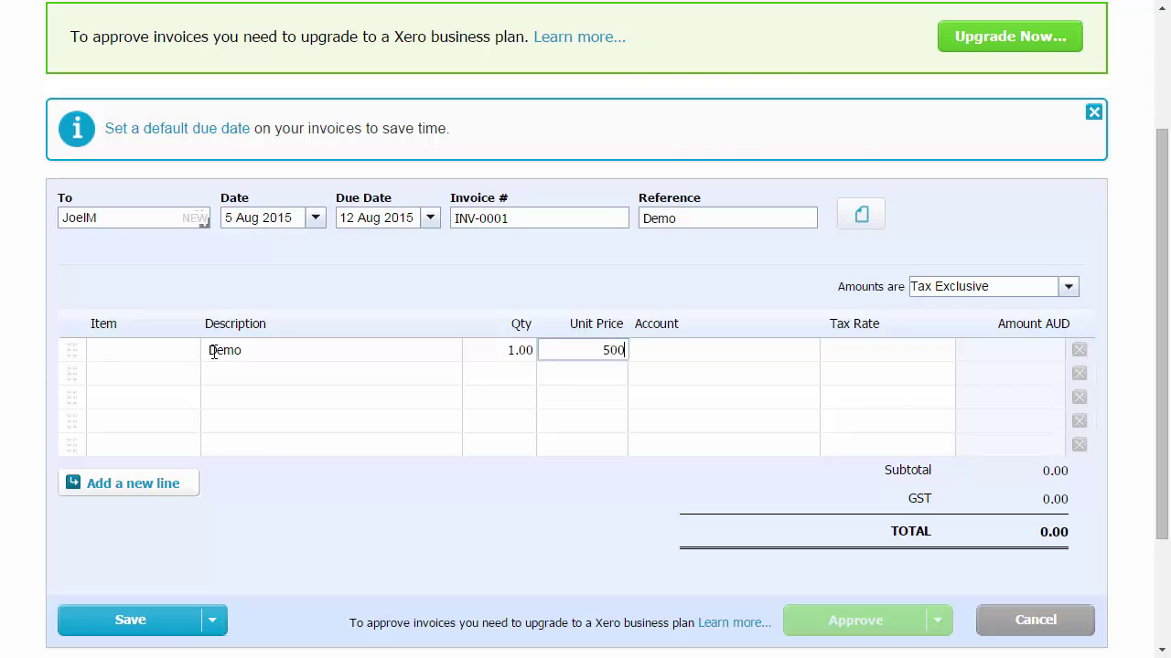
key(Tab)
text(sal)
click(695, 372)
key(Tab)
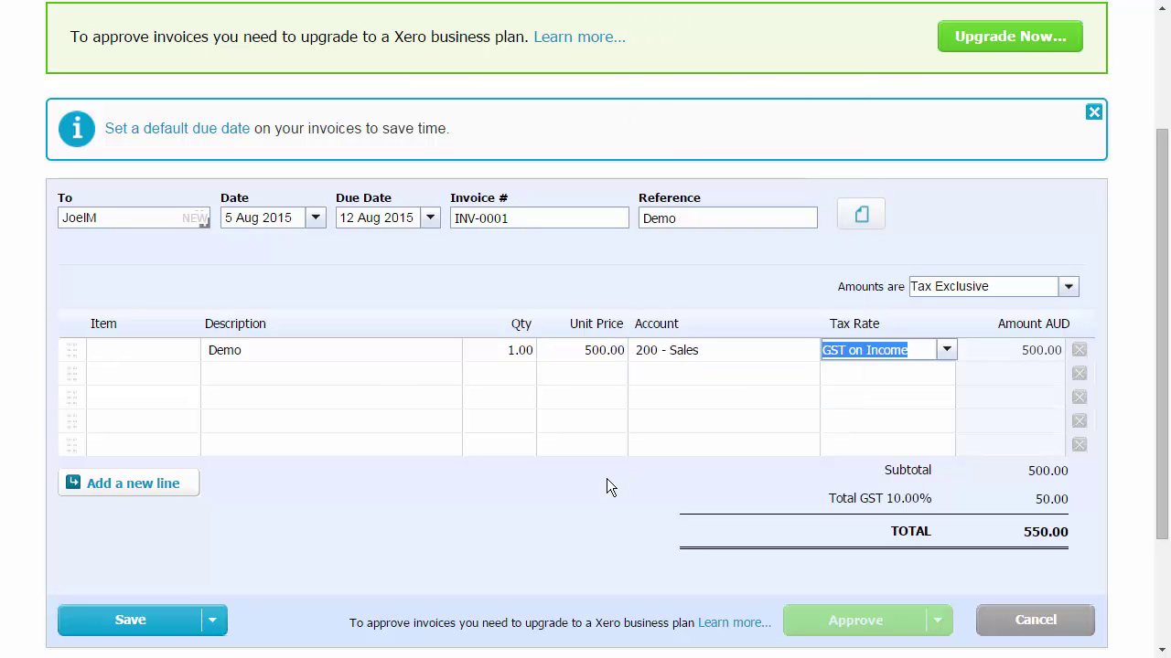
Save the invoice as a draft and reopen it from the list of draft invoices.
scroll(607, 478, down, 1)
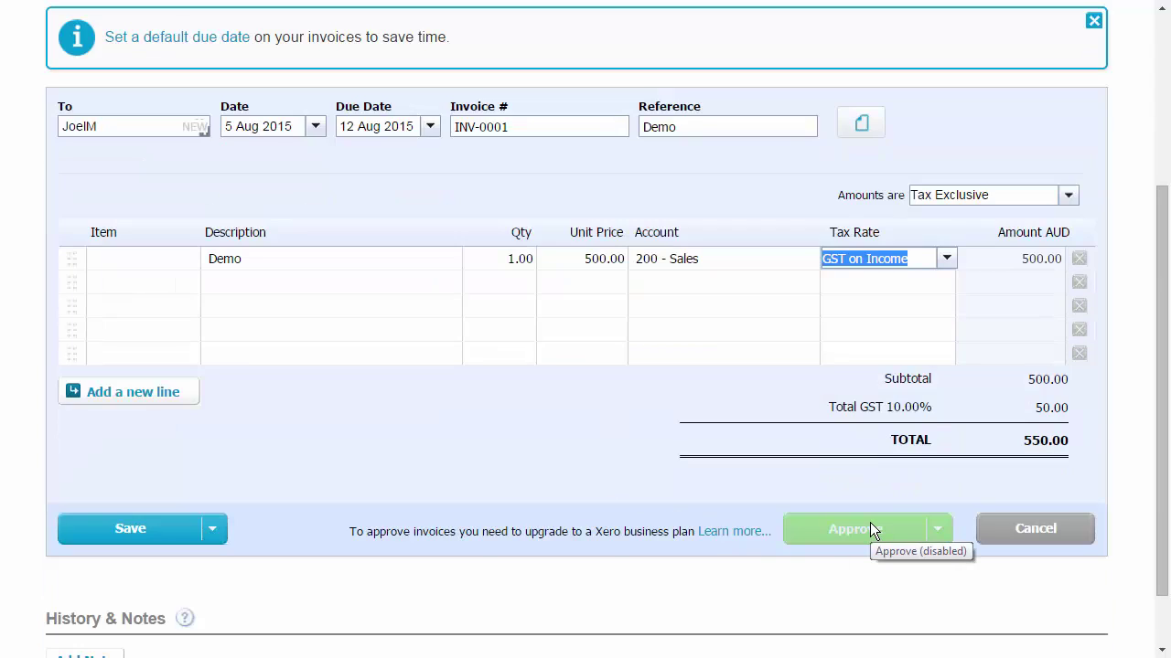
click(140, 540)
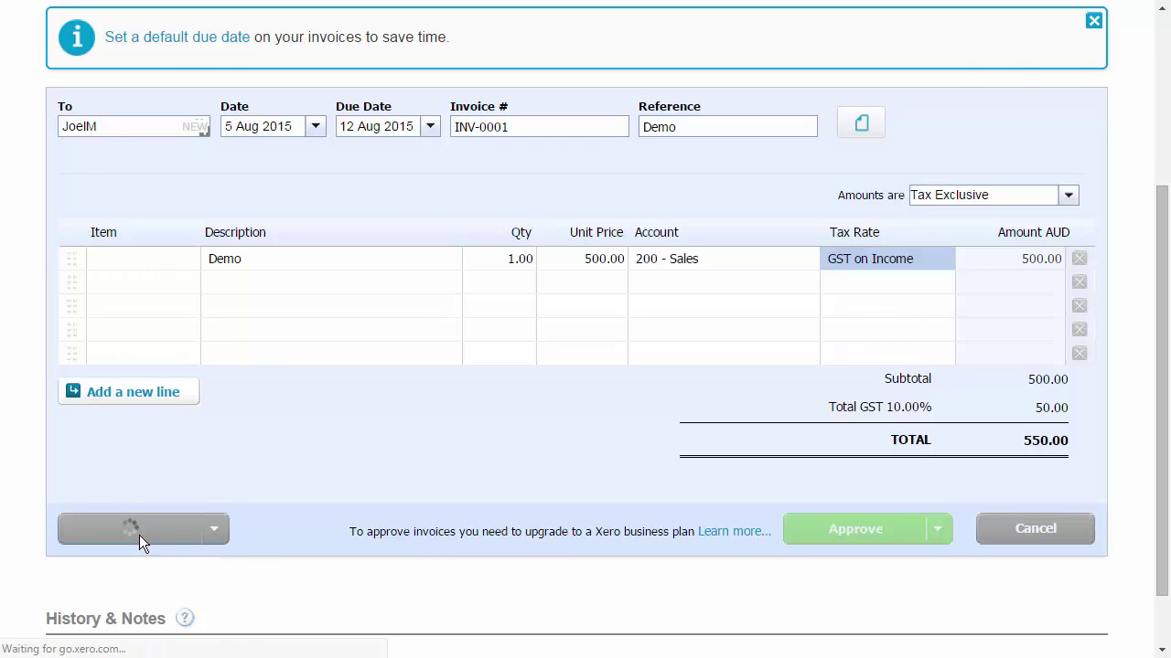
scroll(139, 535, down, 1)
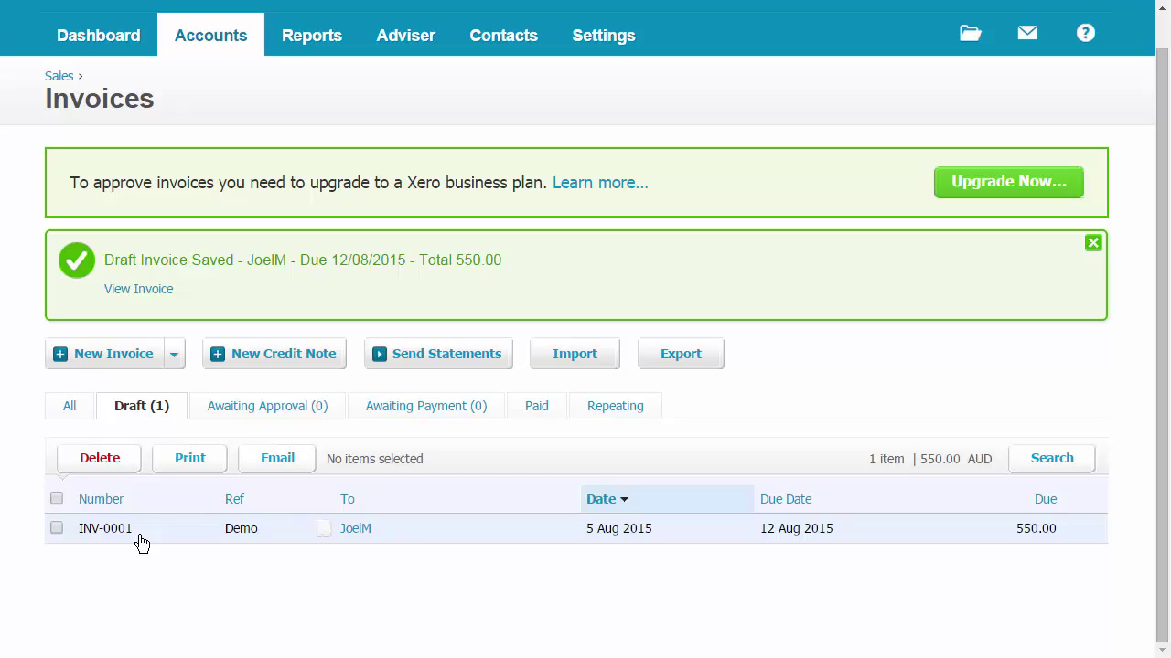
click(243, 535)
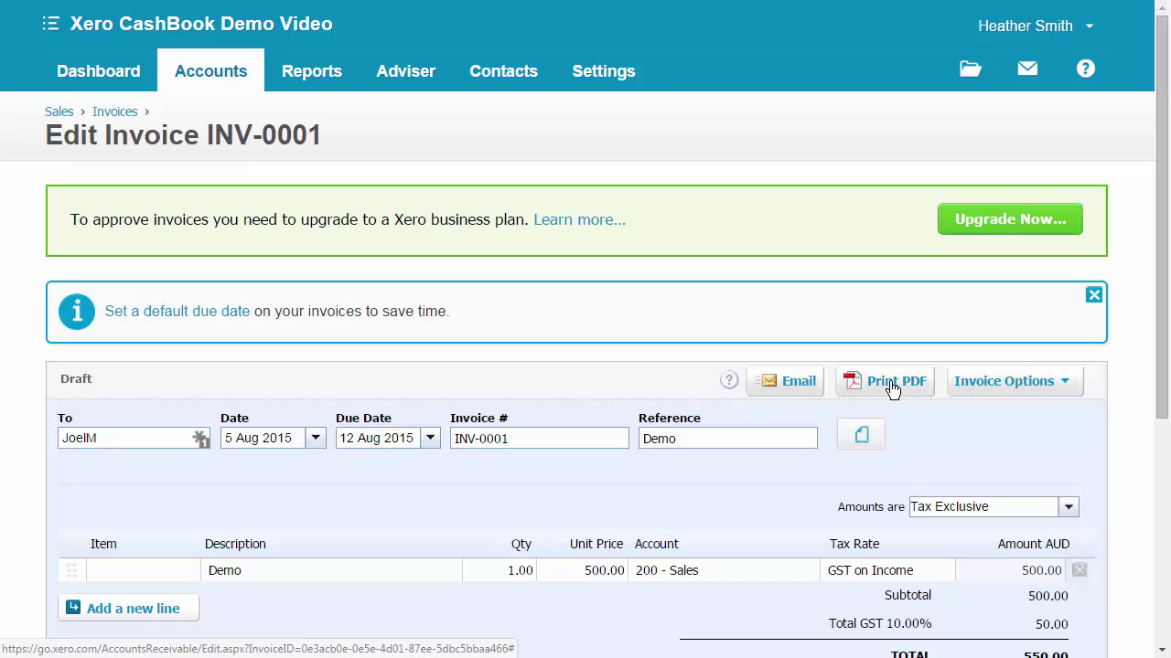
Generate a PDF of the draft invoice, view the downloaded file and return to the invoice.
click(892, 389)
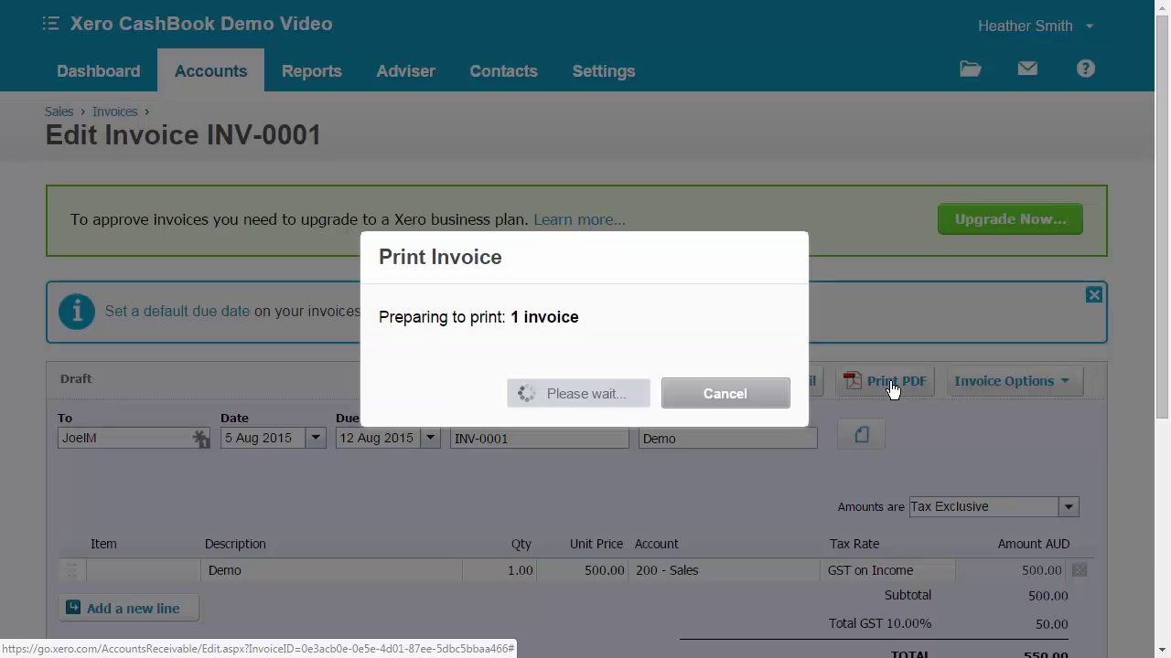
click(619, 402)
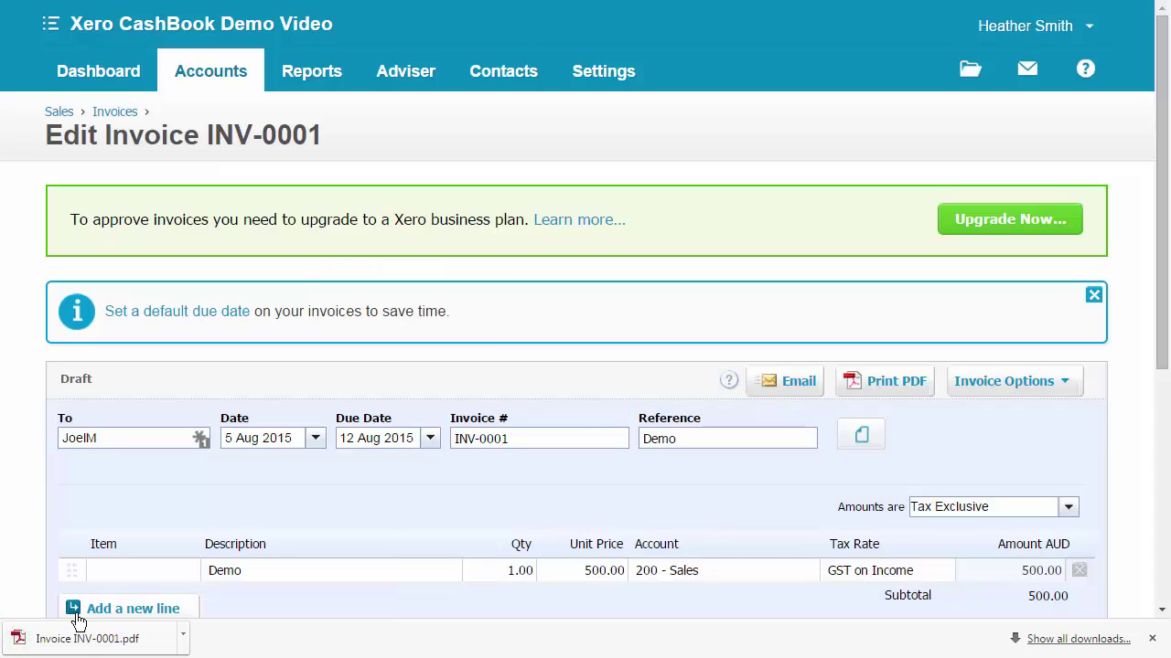
click(80, 640)
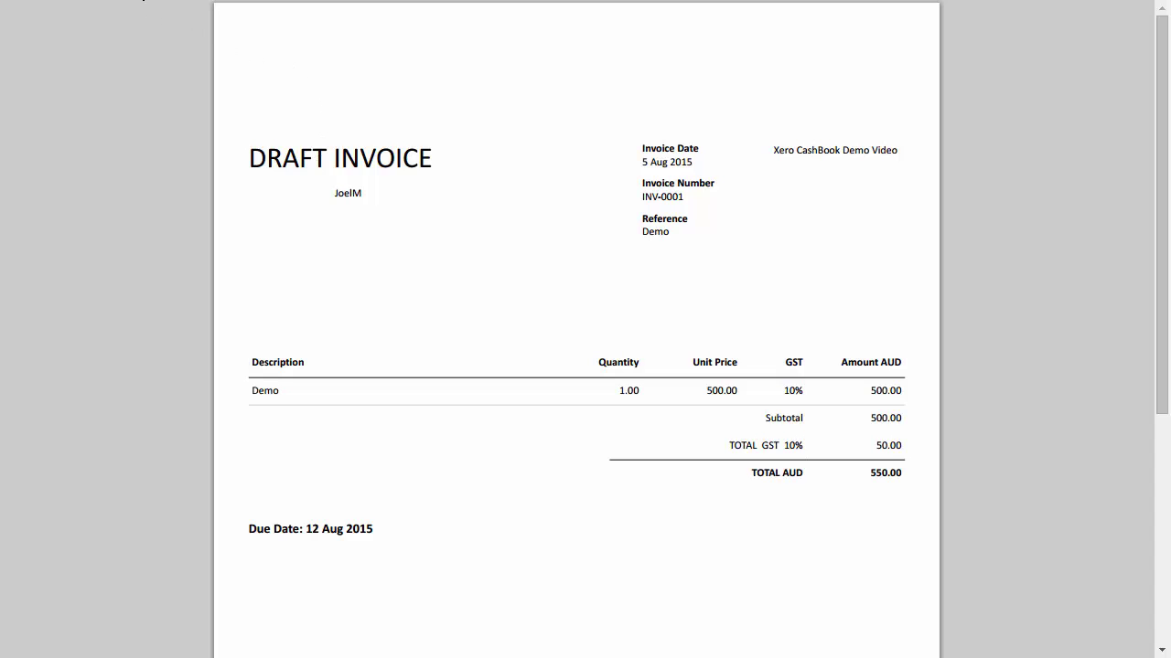
click(141, 0)
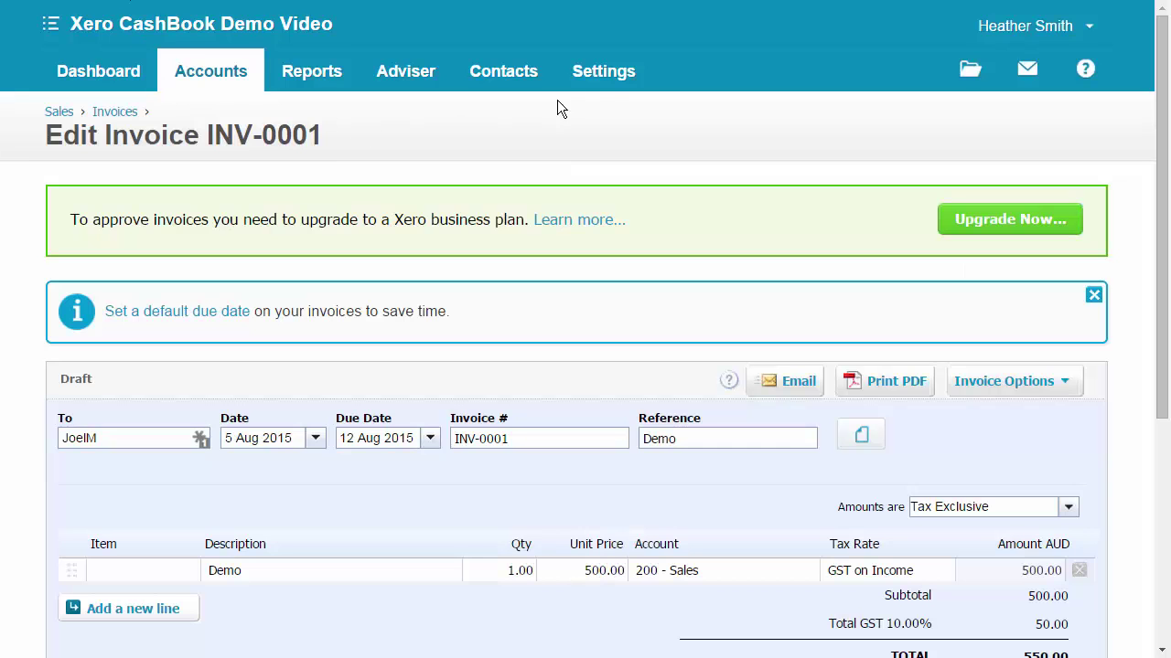
In the invoice settings, create a custom .docx branding theme titled Demo Invoice.
click(611, 84)
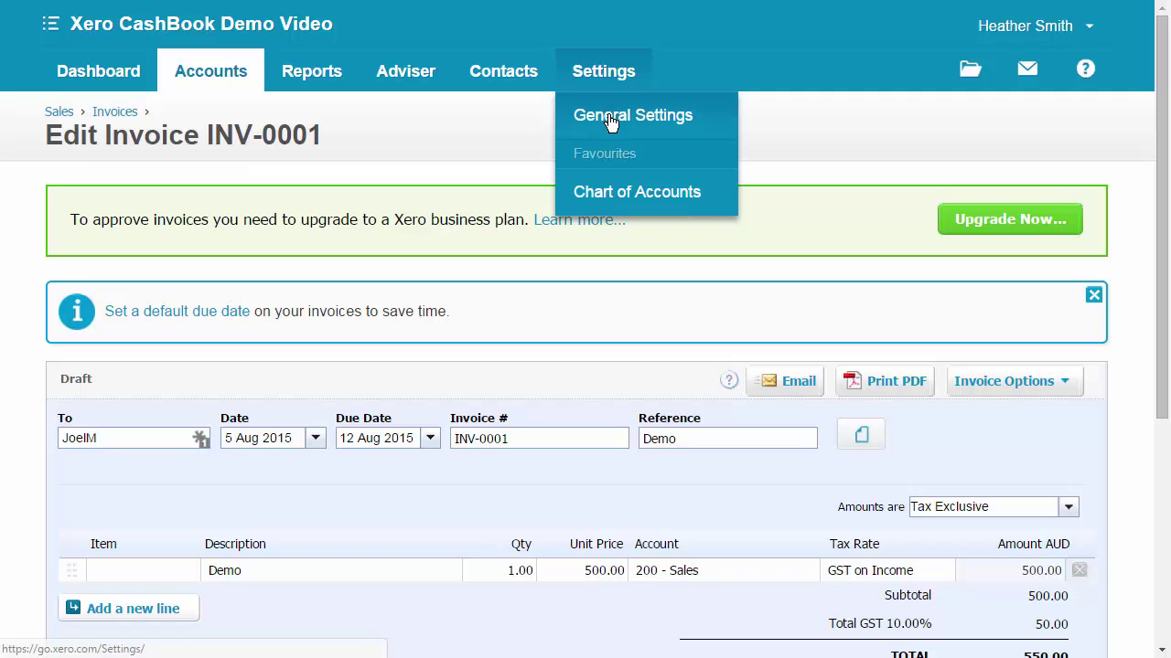
click(611, 119)
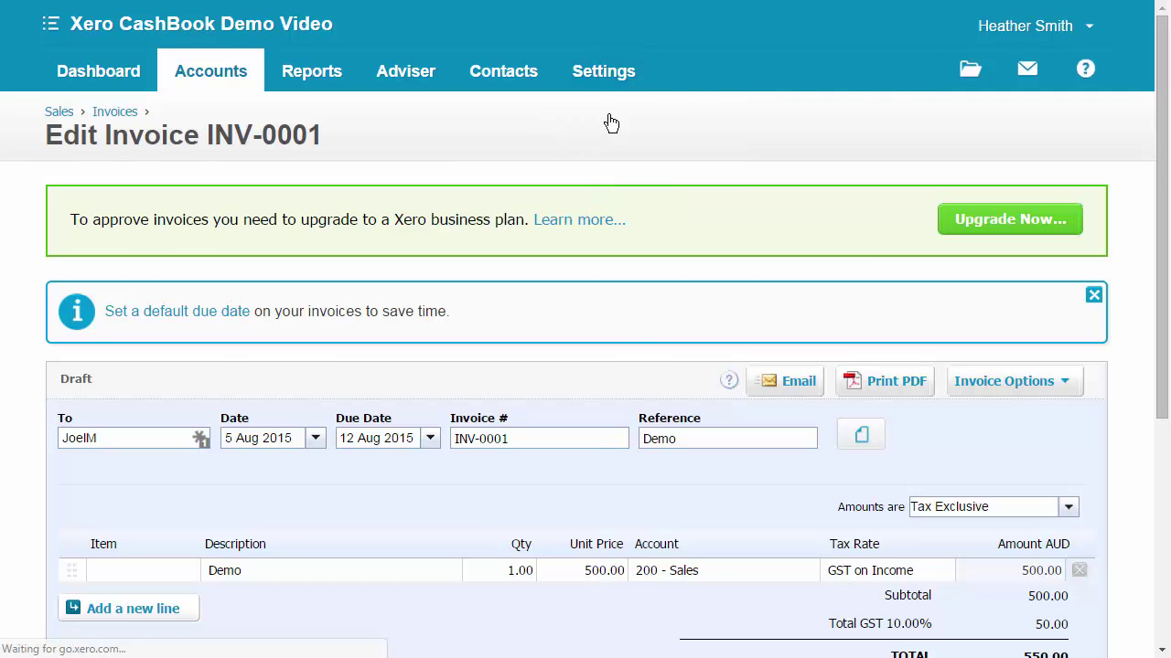
scroll(611, 123, down, 3)
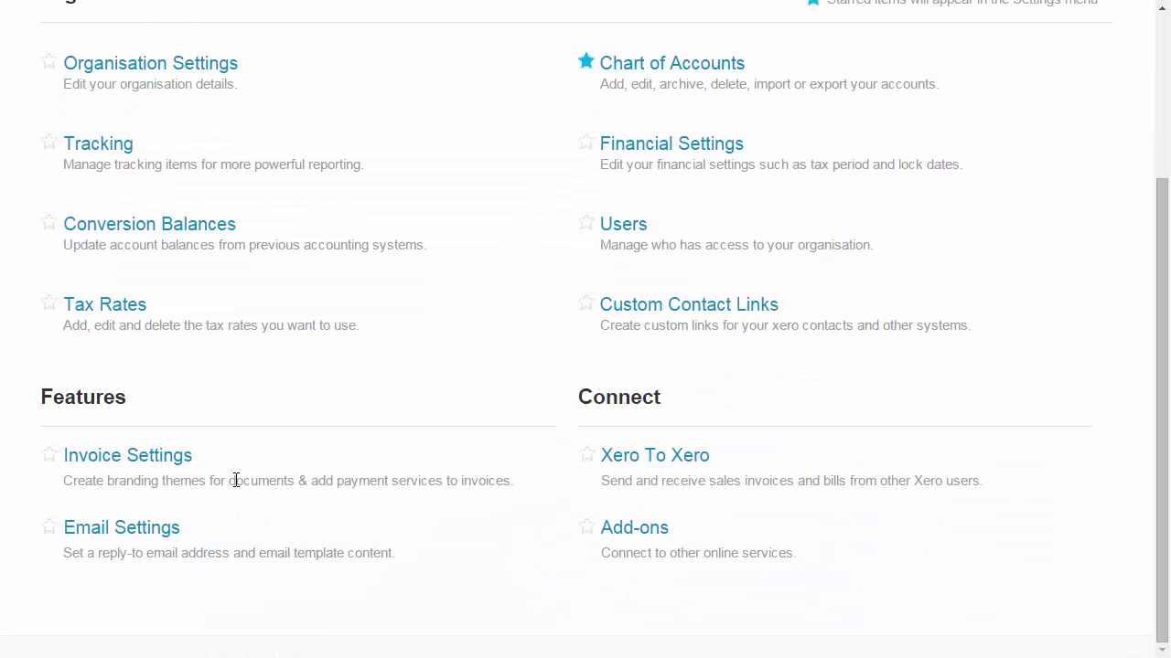
click(169, 459)
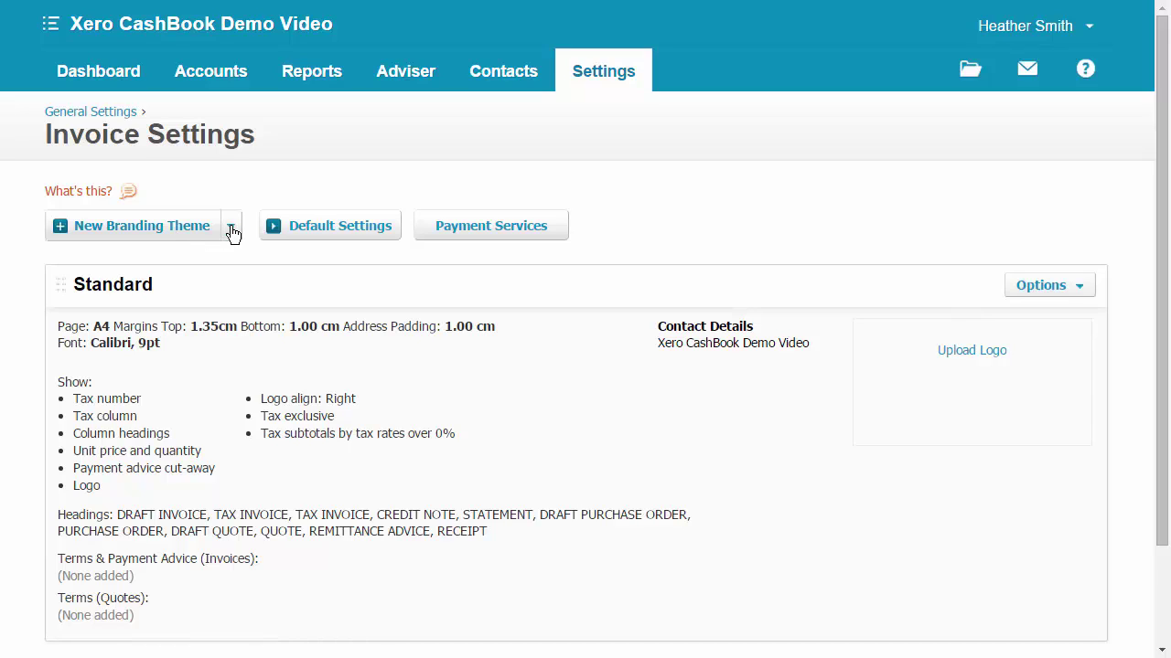
click(231, 228)
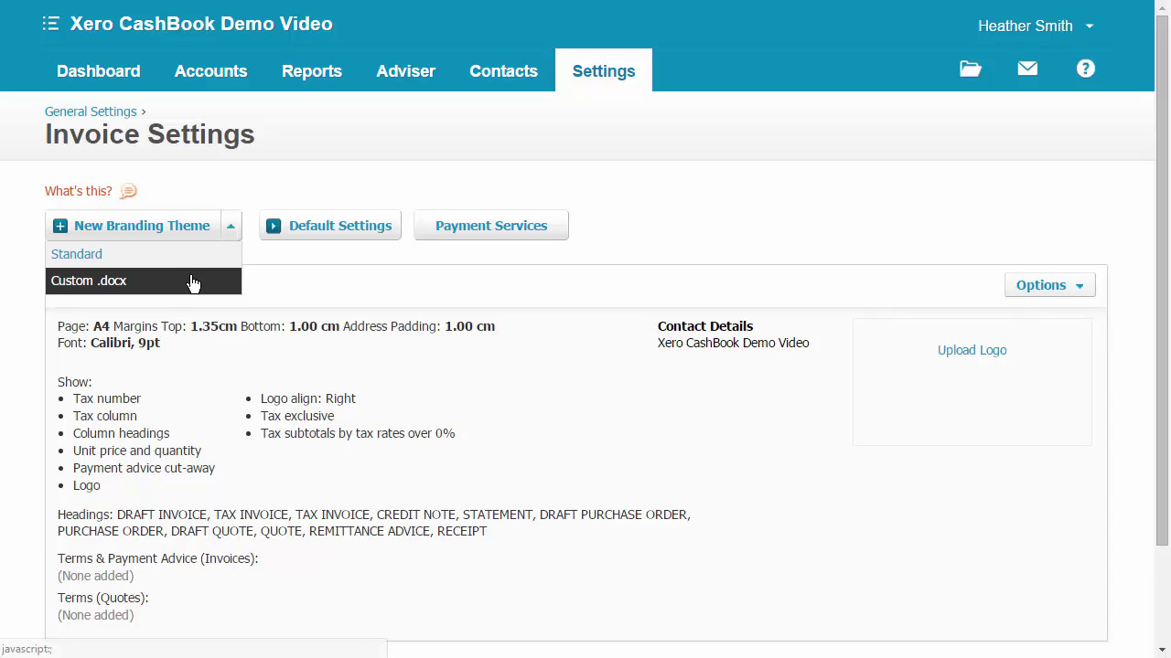
click(193, 282)
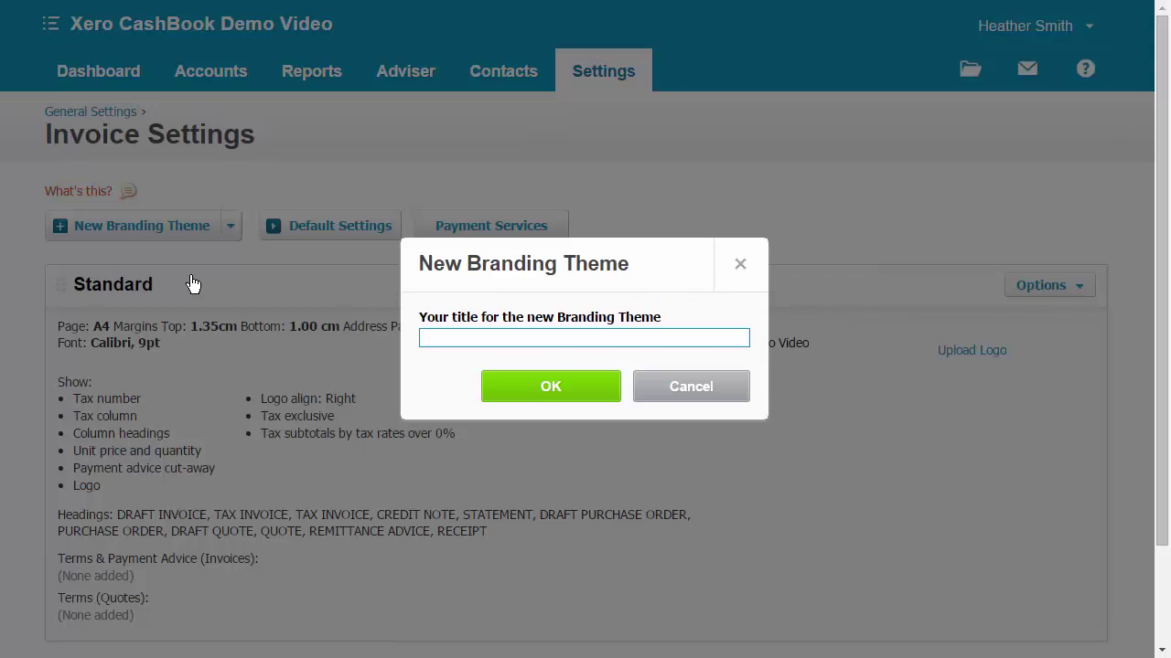
text(Demo Invoice)
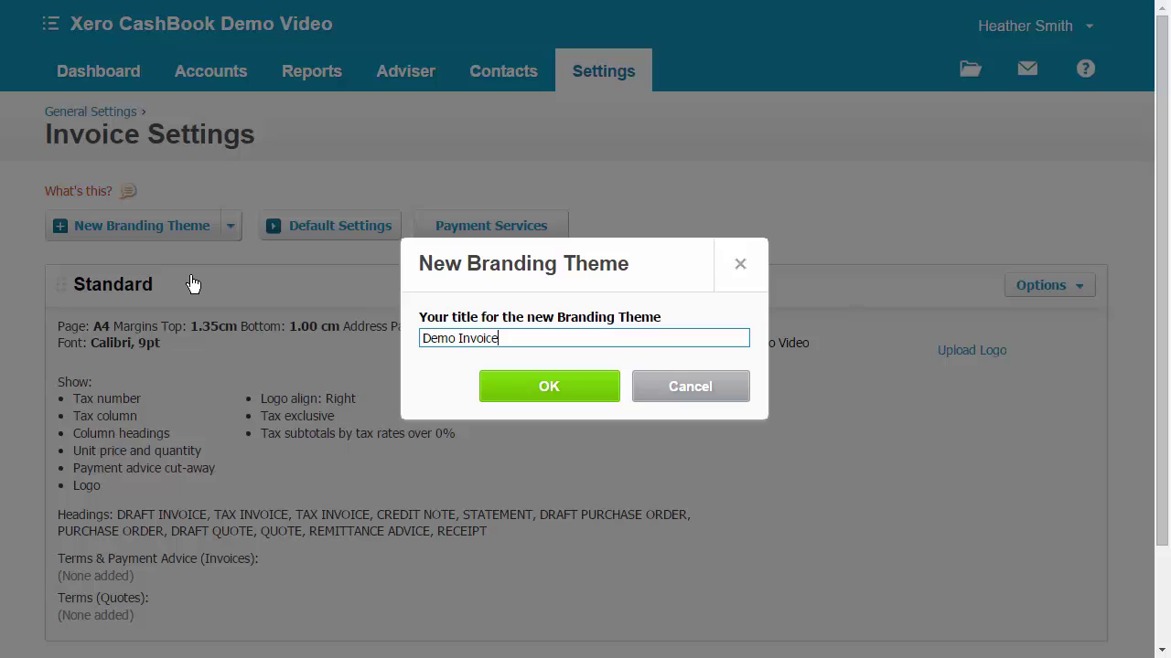
click(526, 391)
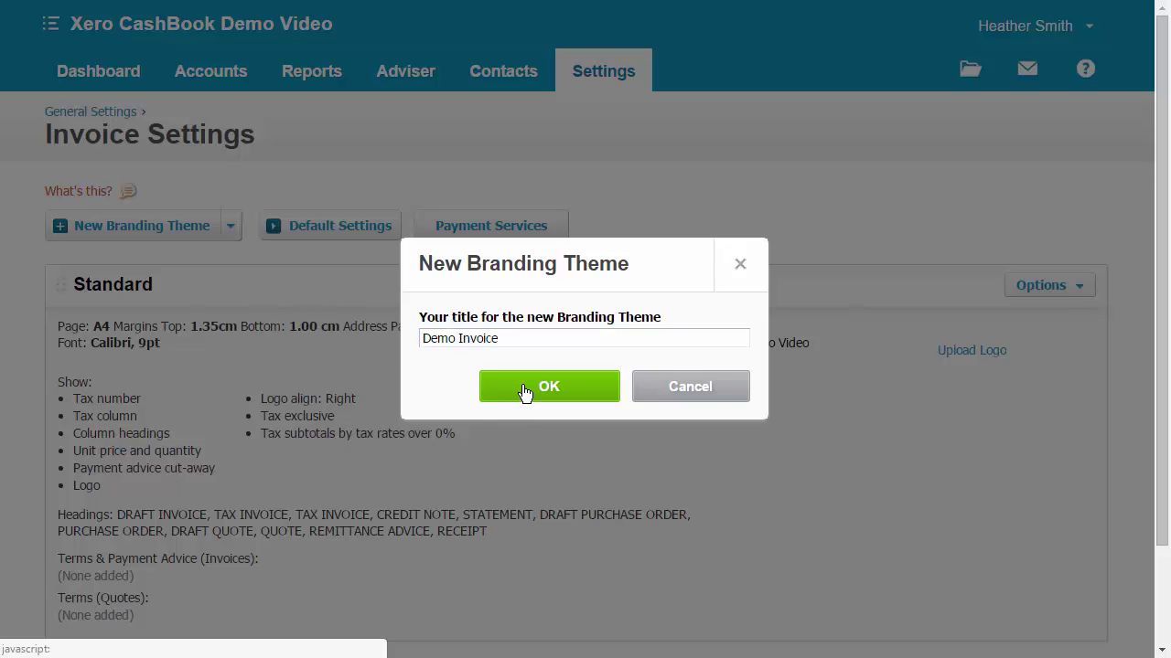
scroll(522, 385, down, 3)
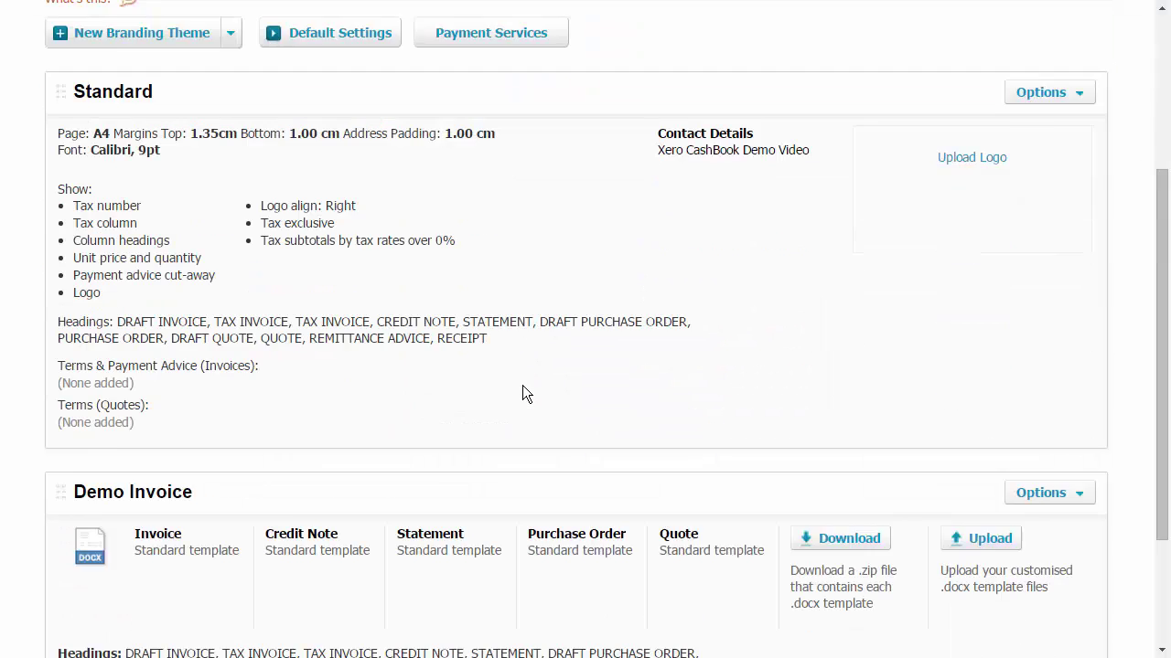
scroll(526, 394, down, 2)
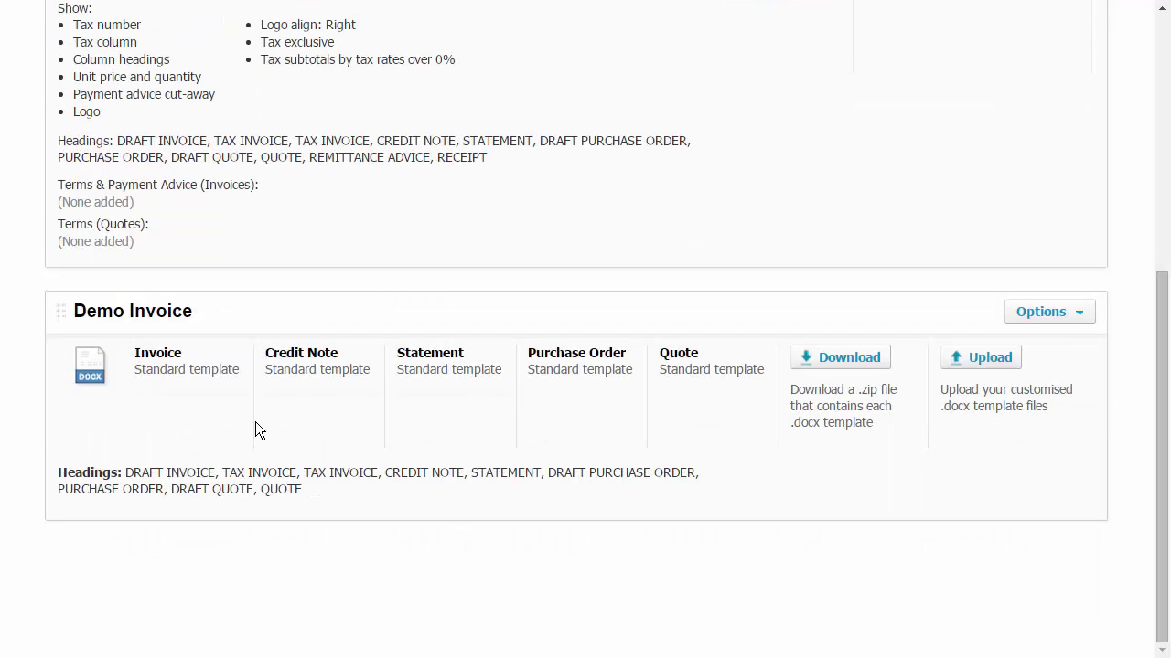
Download the Demo Invoice theme's .docx templates and open the Invoice template in Word with editing enabled.
click(860, 358)
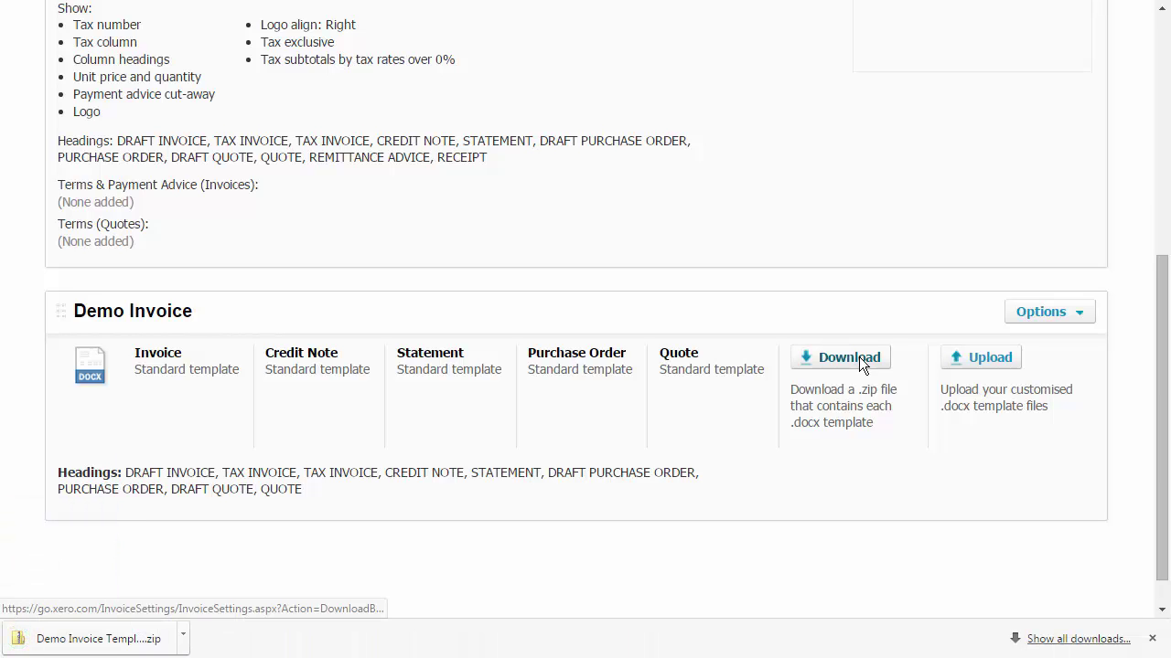
click(102, 650)
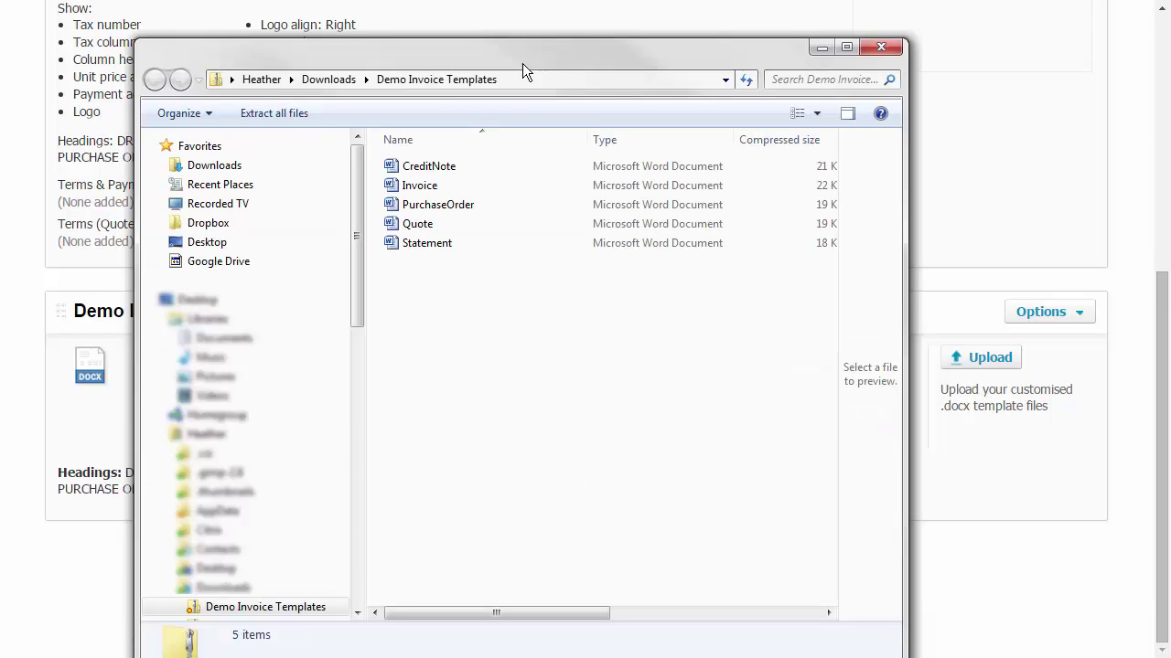
double_click(419, 187)
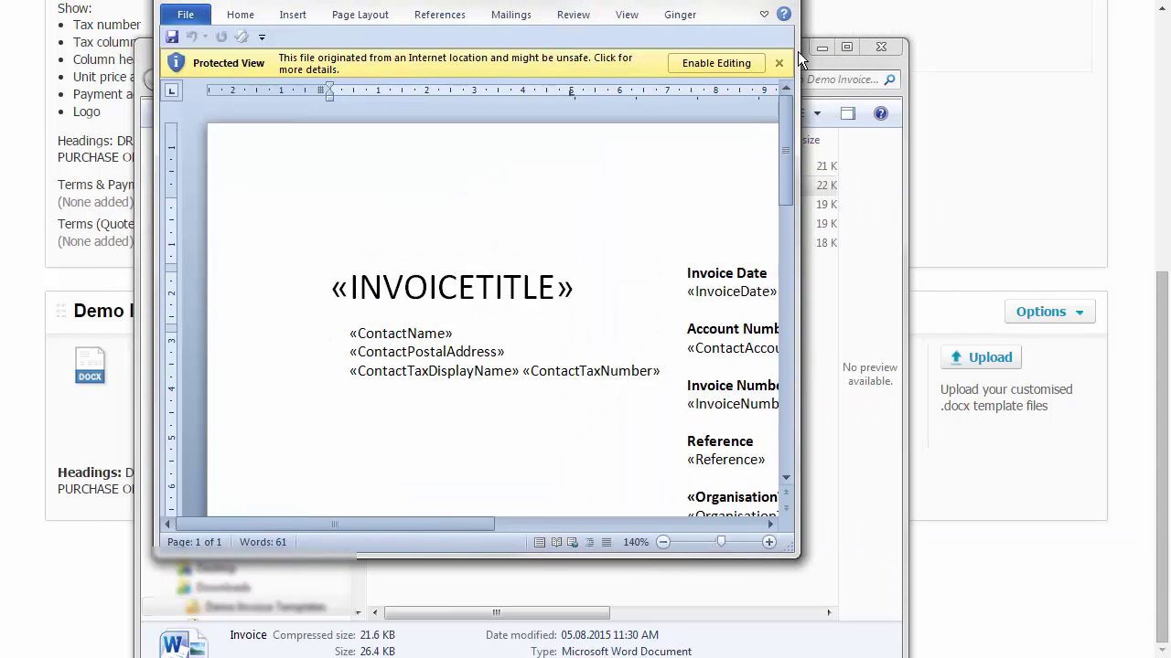
drag(798, 51, 1050, 55)
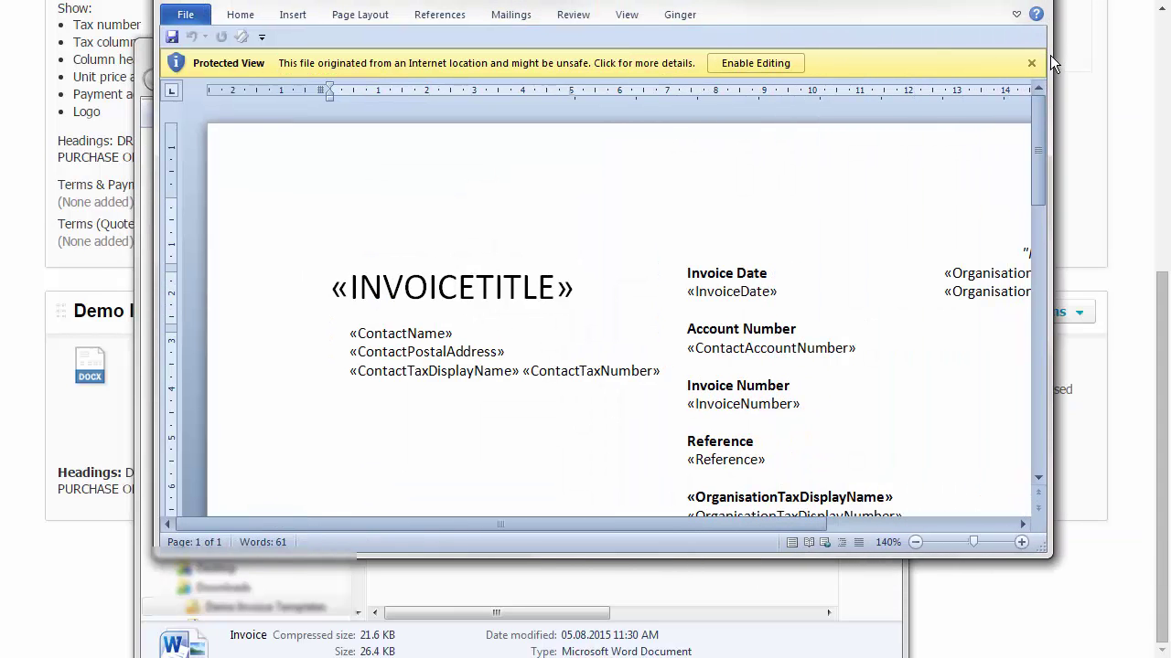
click(774, 66)
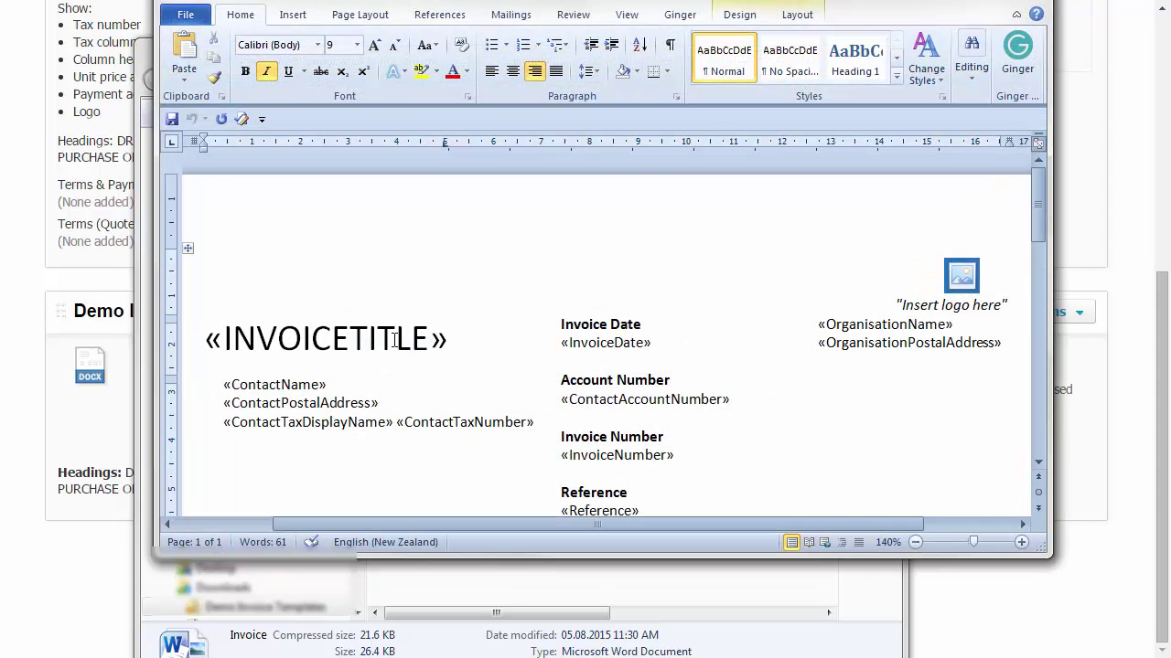
Replace the «INVOICETITLE» placeholder in the template with the text TAX INVOICE in bold 28-point type.
mouse_move(465, 339)
mouse_down()
mouse_move(258, 340)
mouse_move(209, 352)
mouse_up()
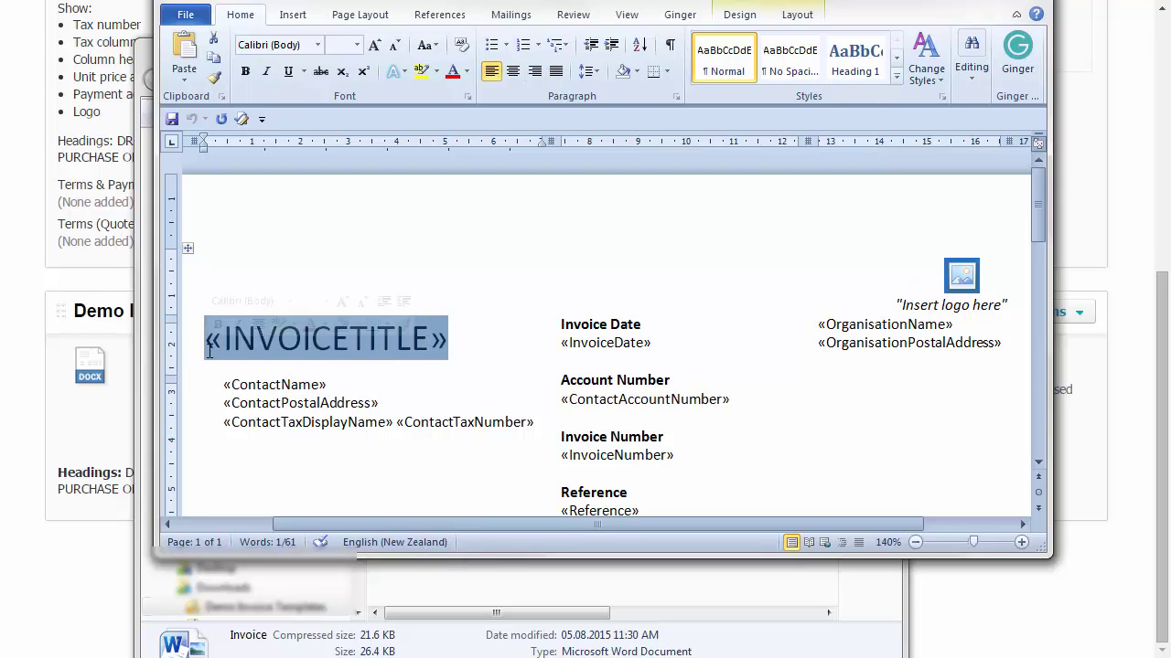
key(Delete)
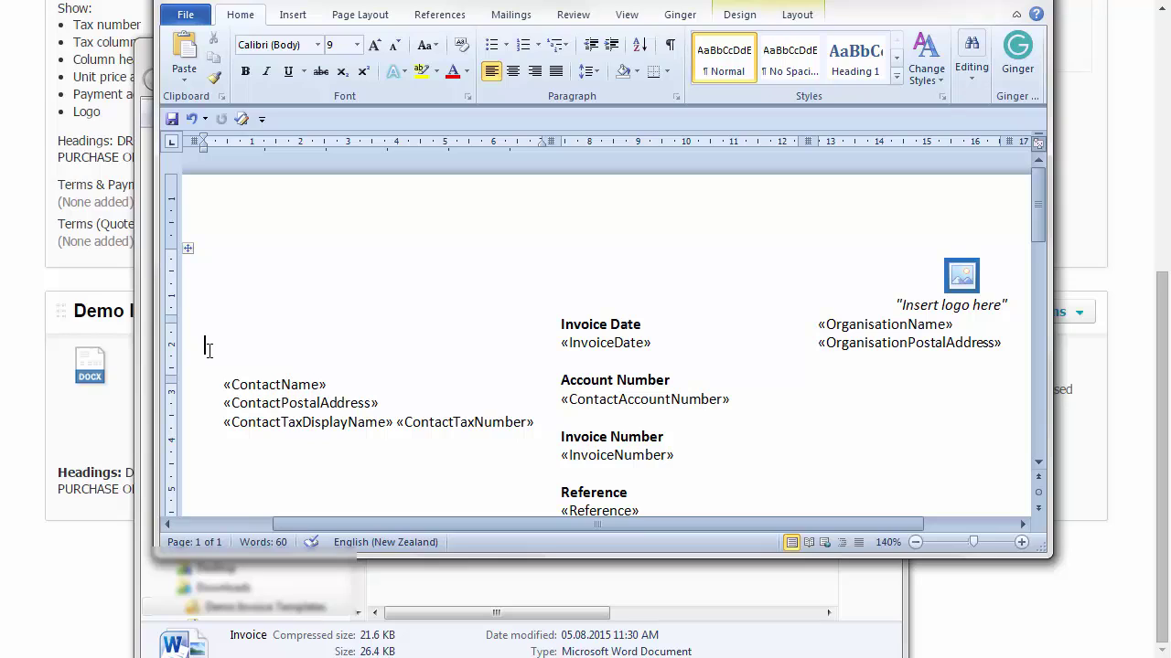
key(ctrl+z)
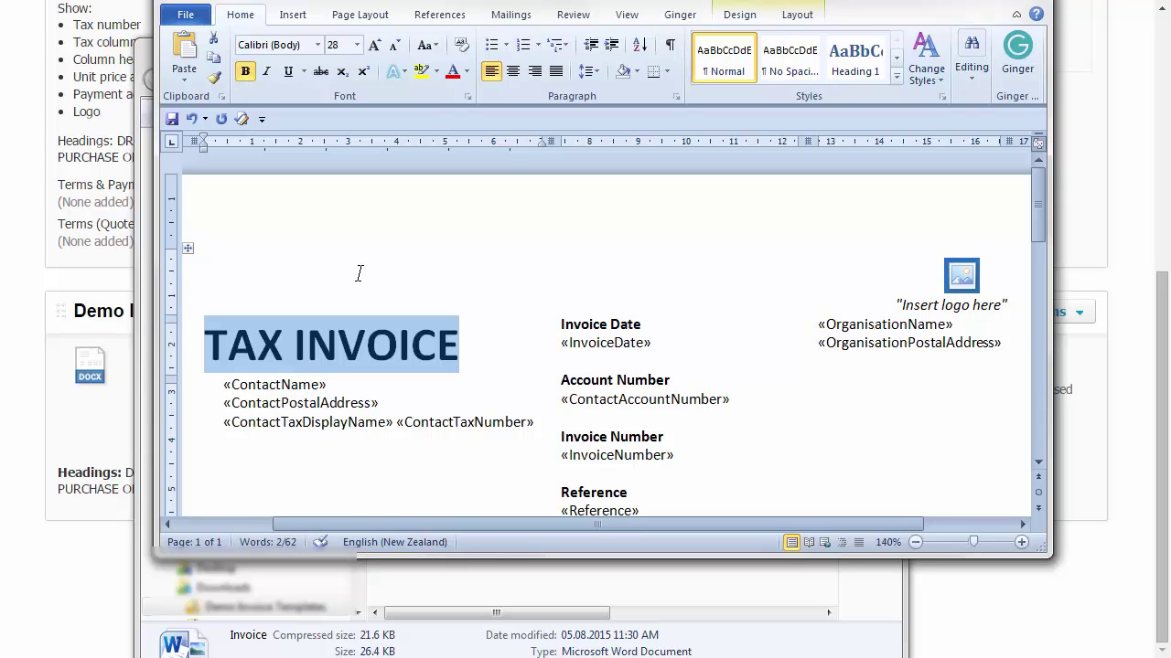
click(302, 364)
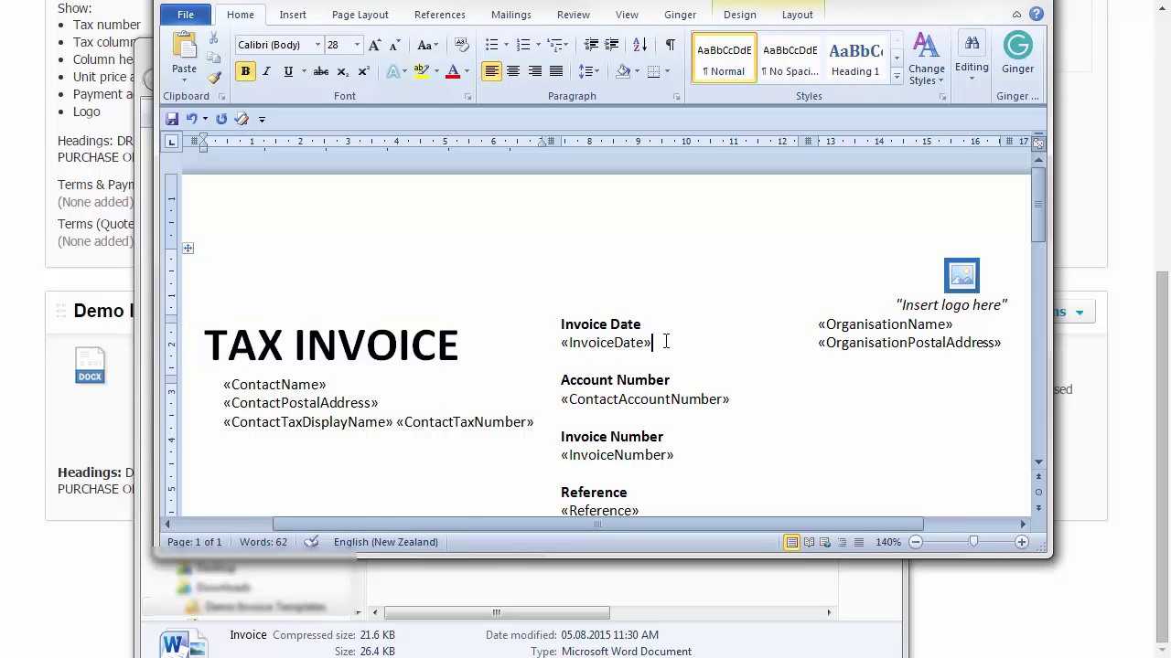
Colour the Invoice Date heading and its «InvoiceDate» field in standard blue.
drag(664, 342, 559, 320)
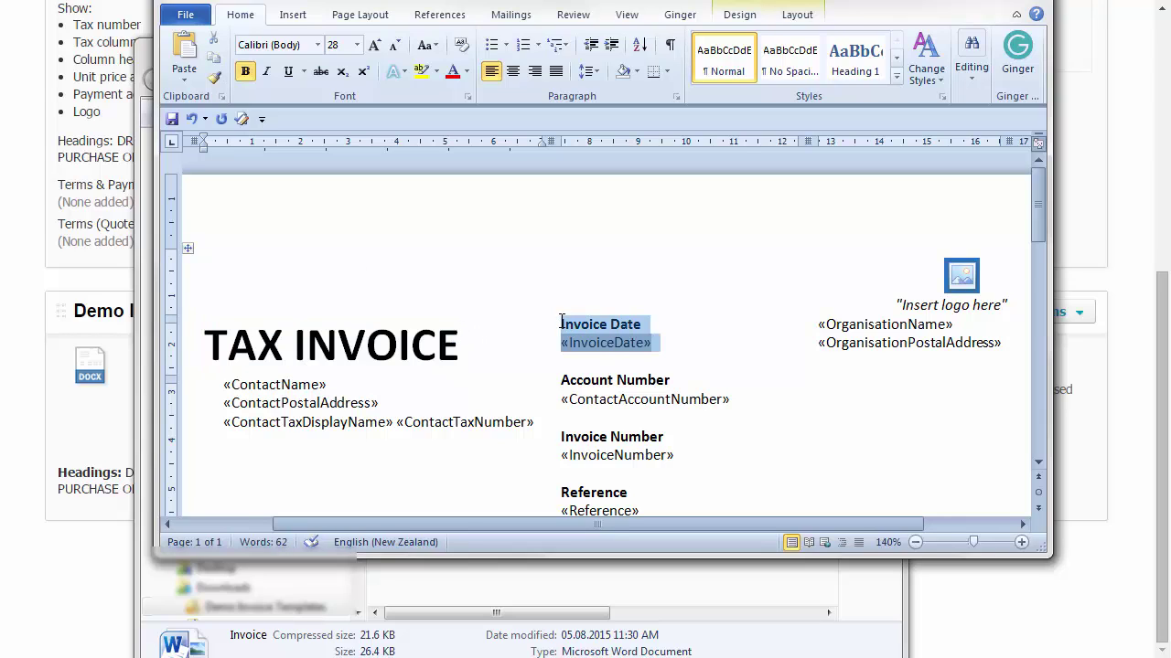
click(467, 72)
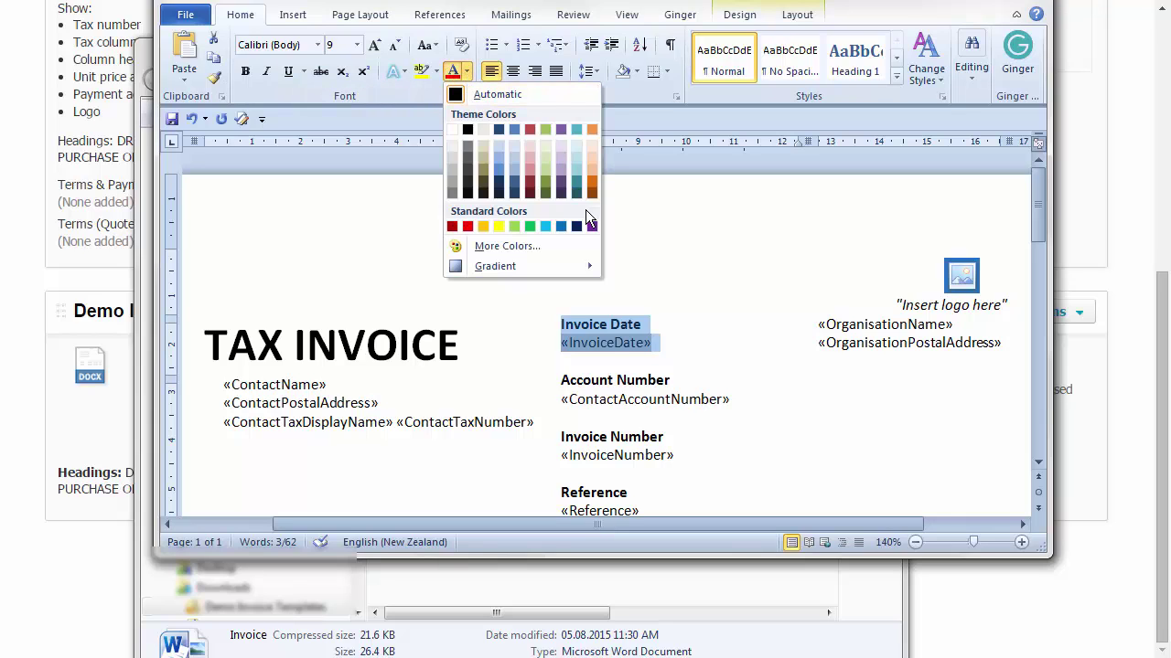
click(560, 226)
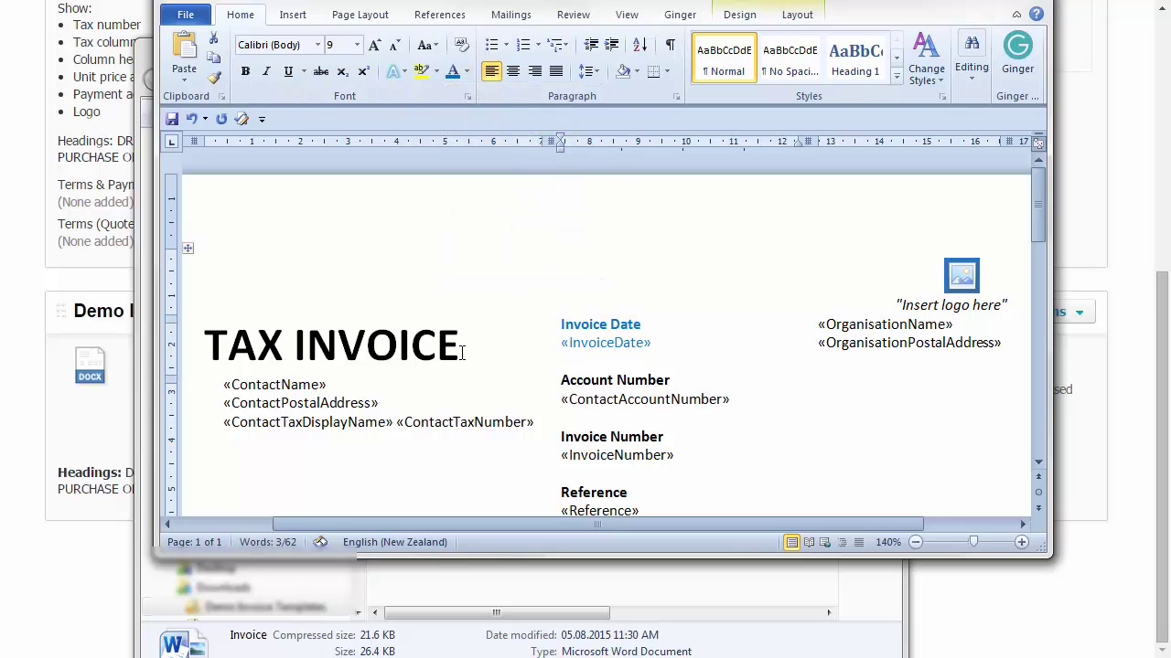
click(462, 347)
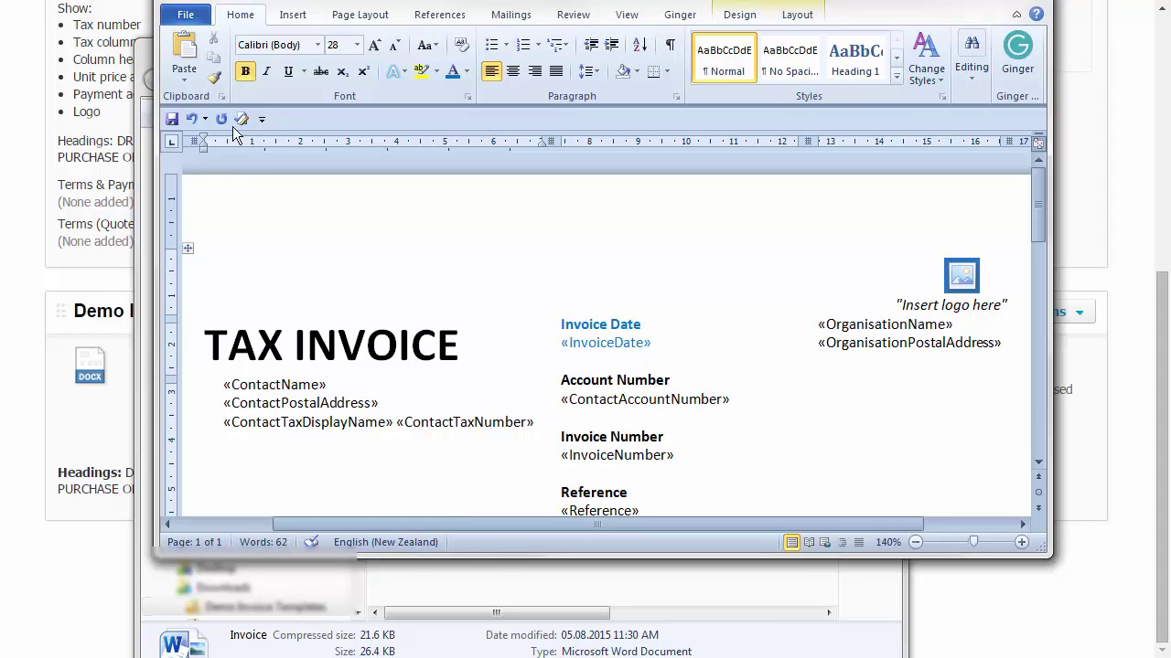
Save the edited template to the Desktop as the Word document Invoice, and close Word and the templates folder.
click(186, 17)
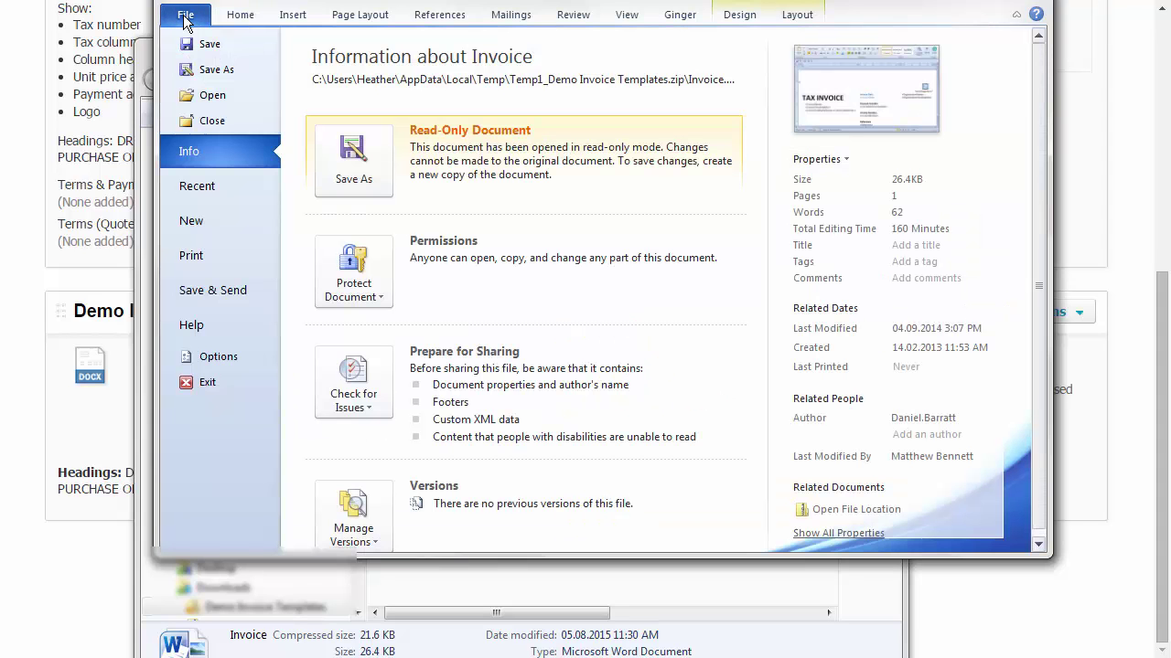
click(204, 48)
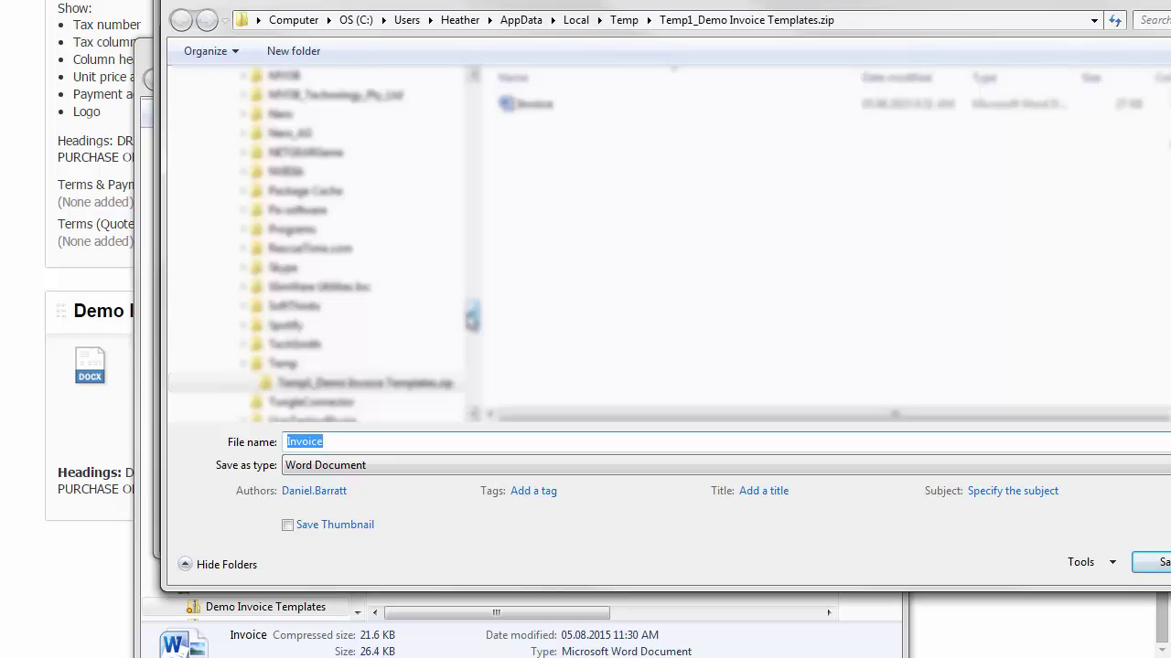
scroll(320, 183, up, 10)
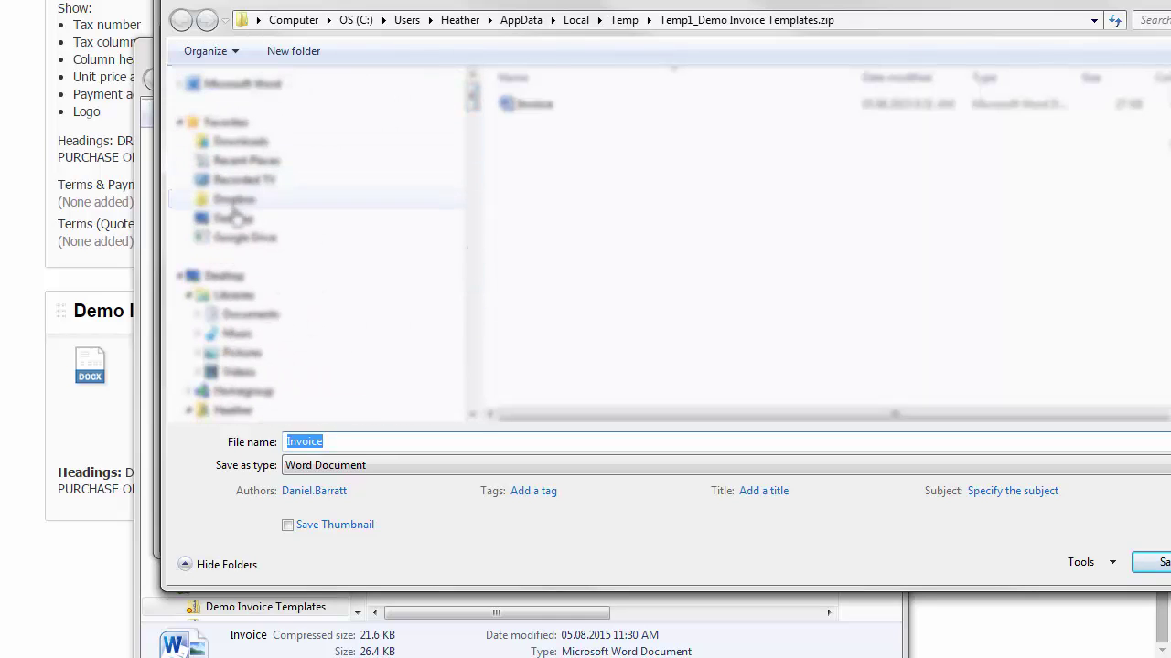
click(224, 275)
click(1148, 561)
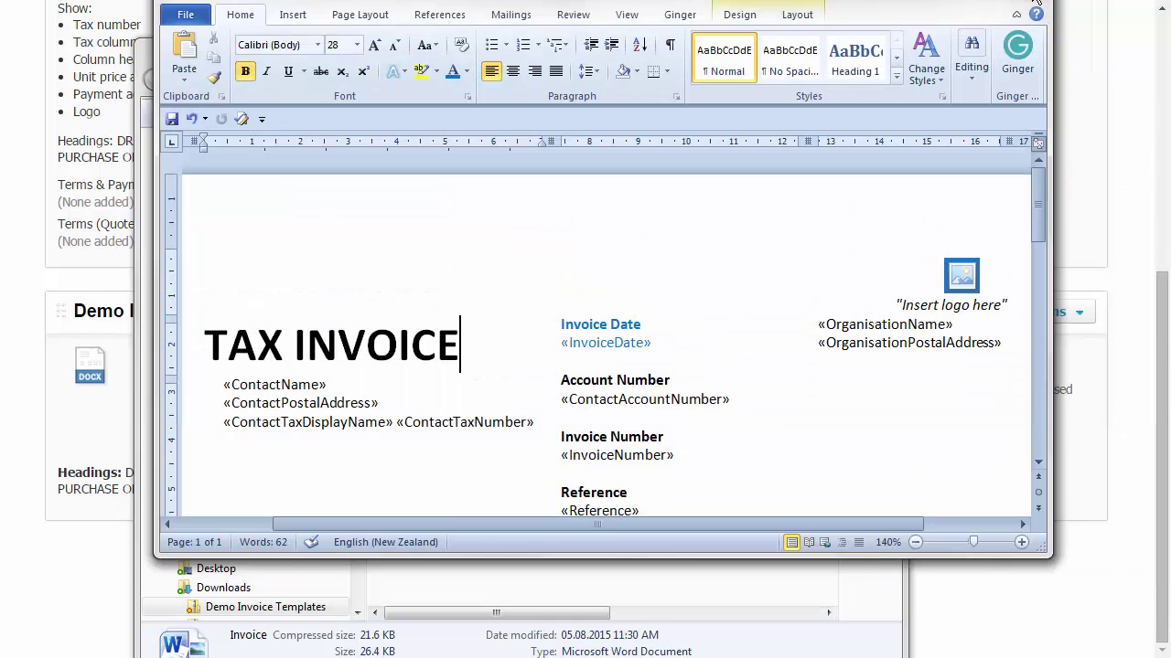
click(1036, 3)
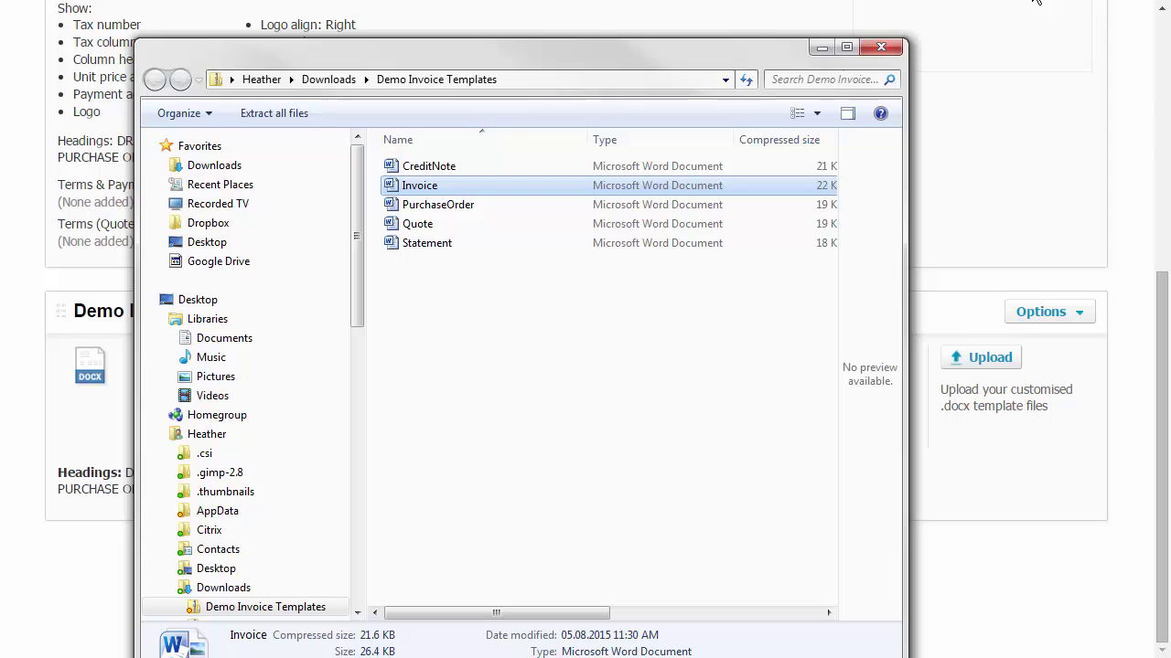
click(886, 46)
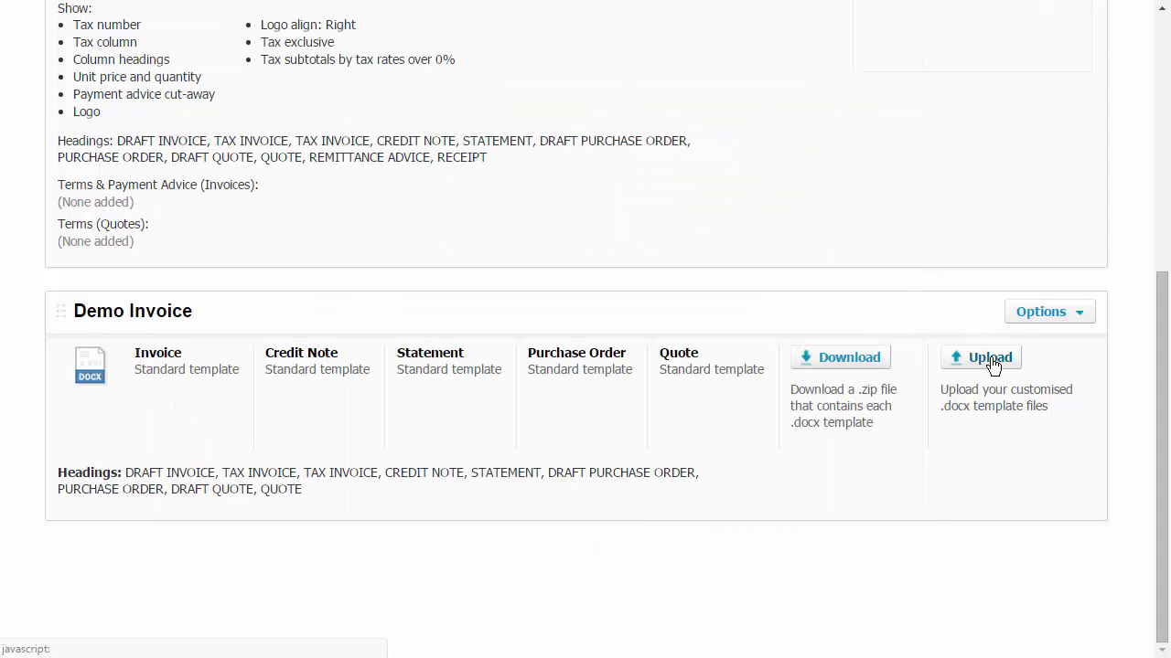
Upload Invoice.docx from the Desktop as the Invoice template of the Demo Invoice theme.
click(990, 362)
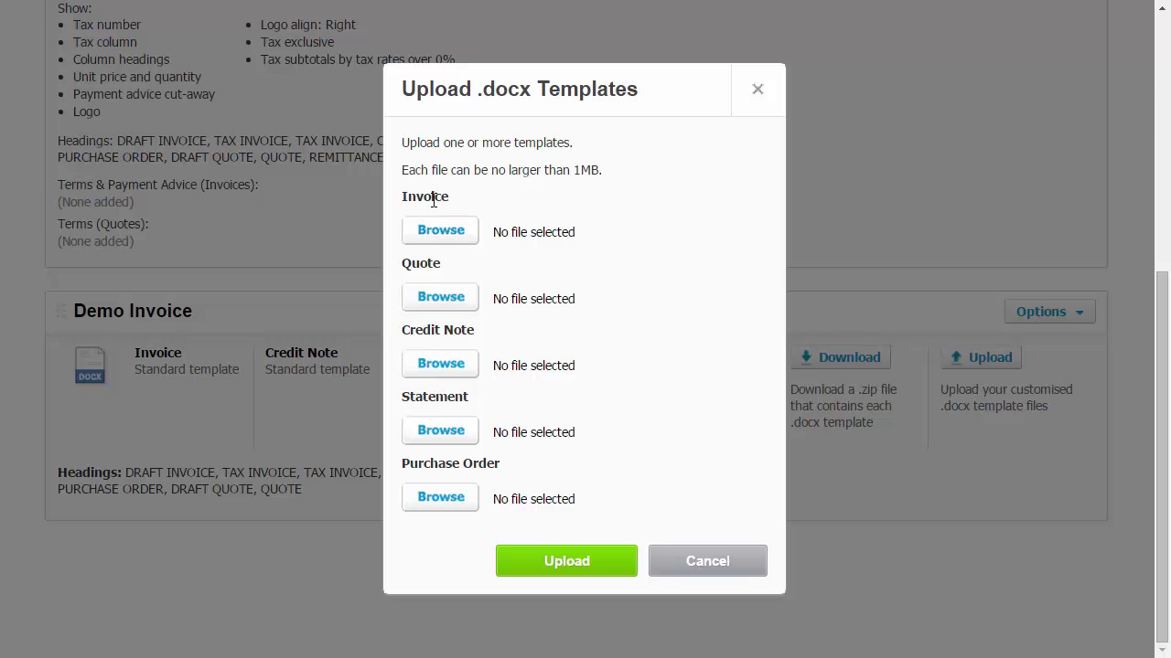
click(441, 230)
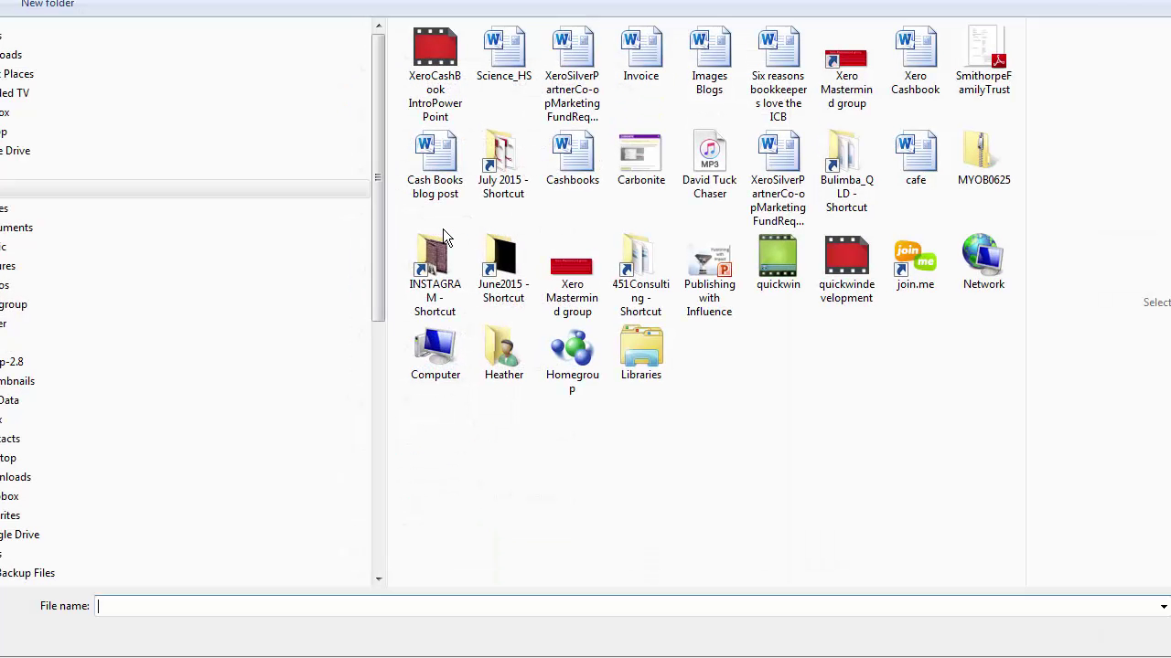
click(640, 51)
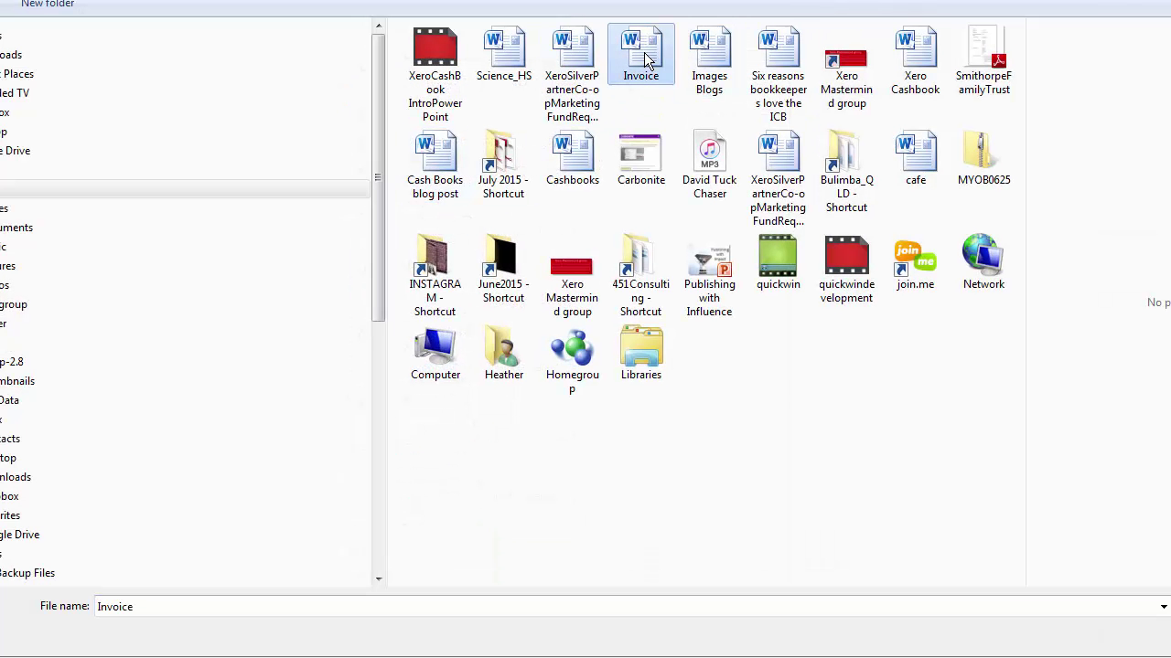
key(Return)
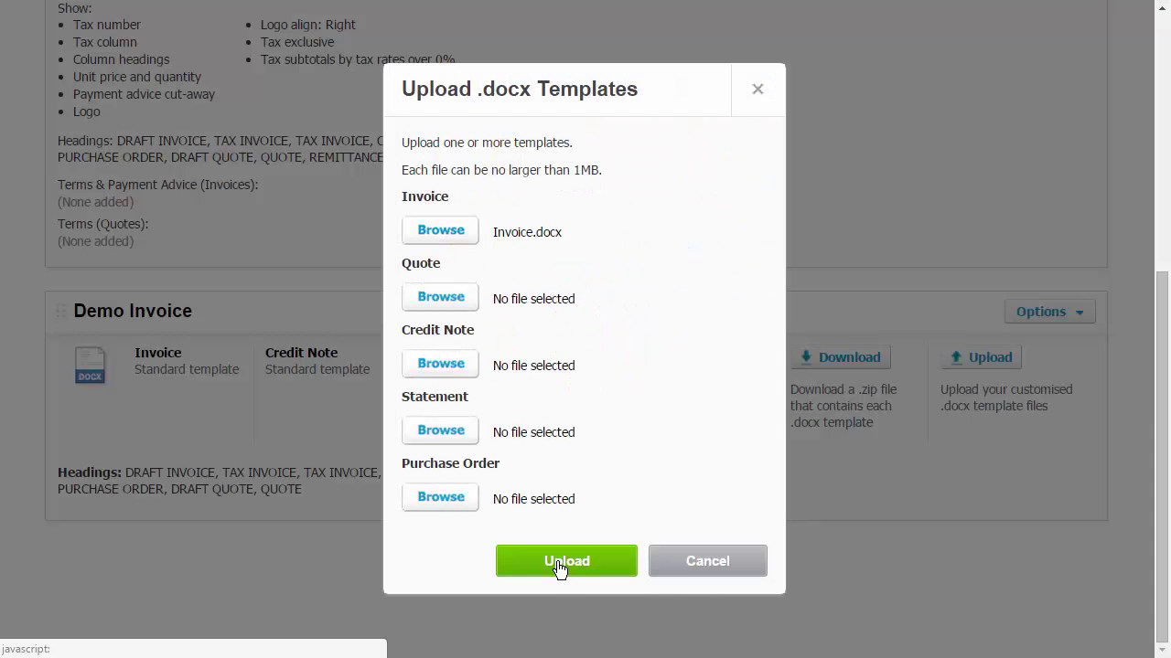
click(561, 564)
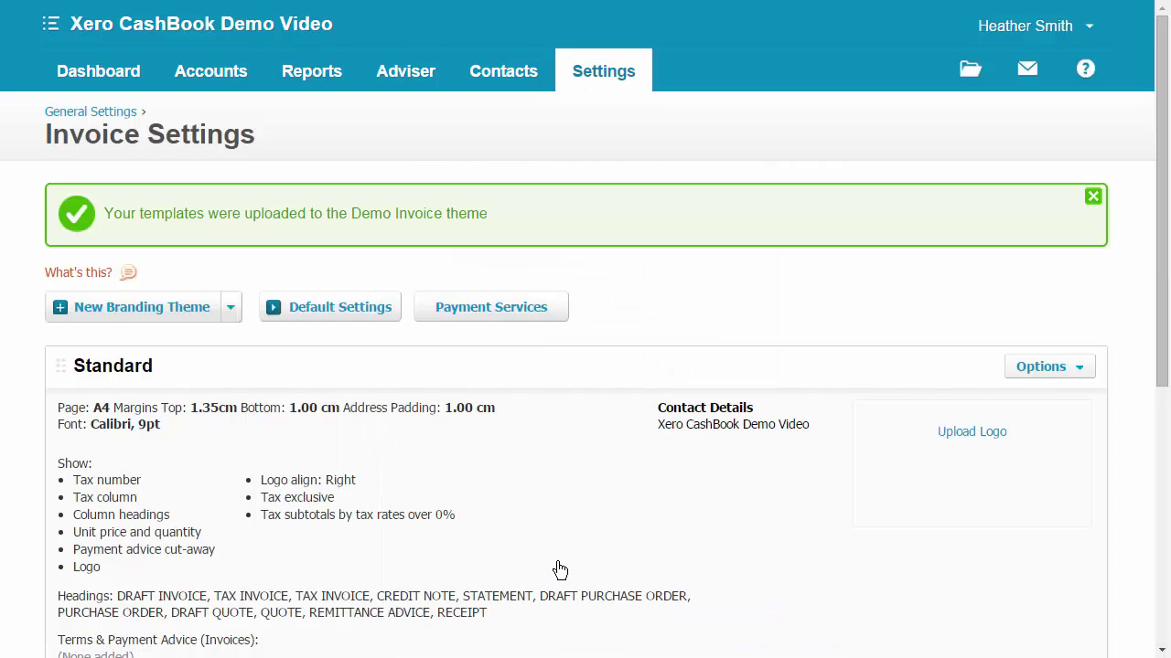
Open the draft sales invoice with reference Demo from the list of draft invoices.
click(204, 76)
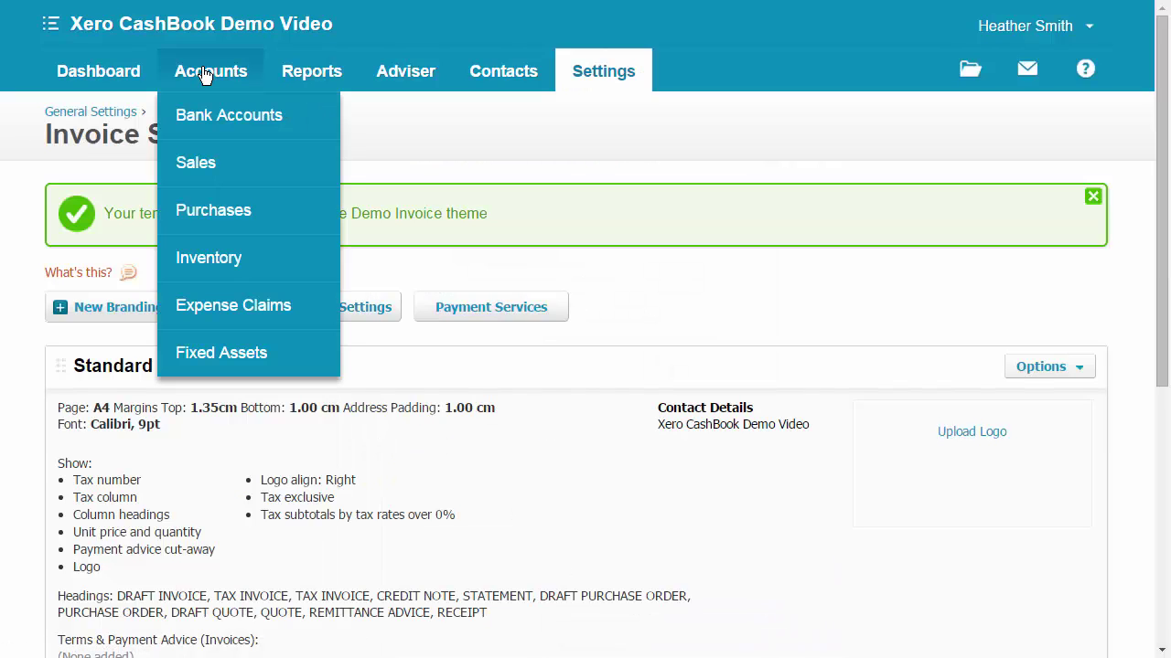
click(203, 166)
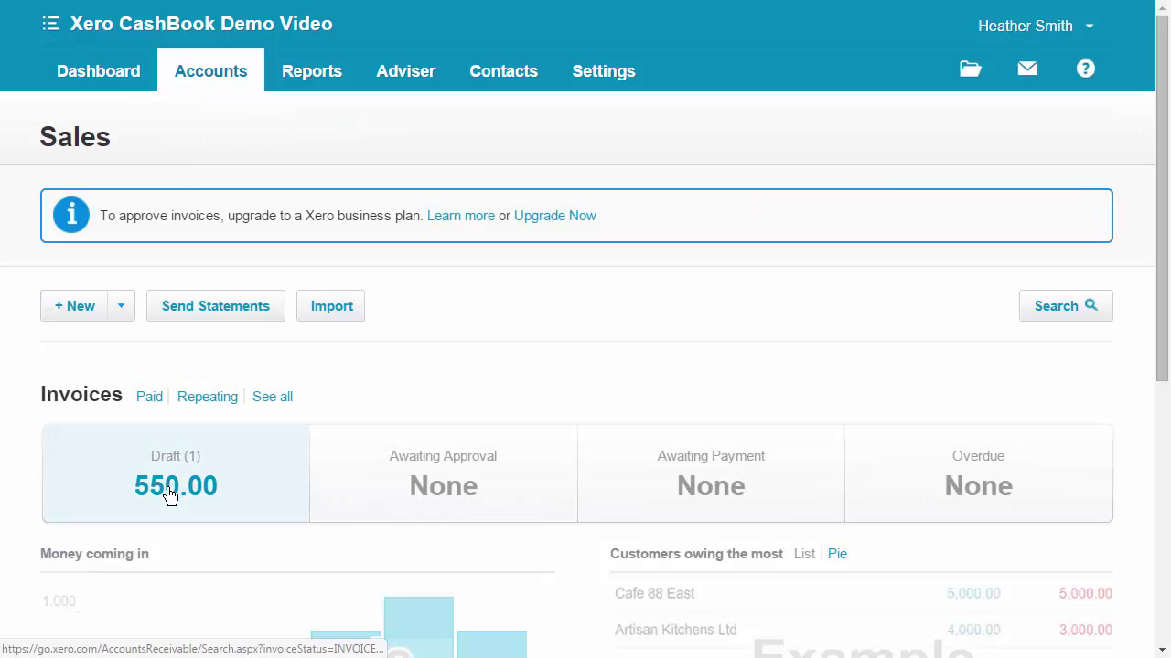
click(169, 495)
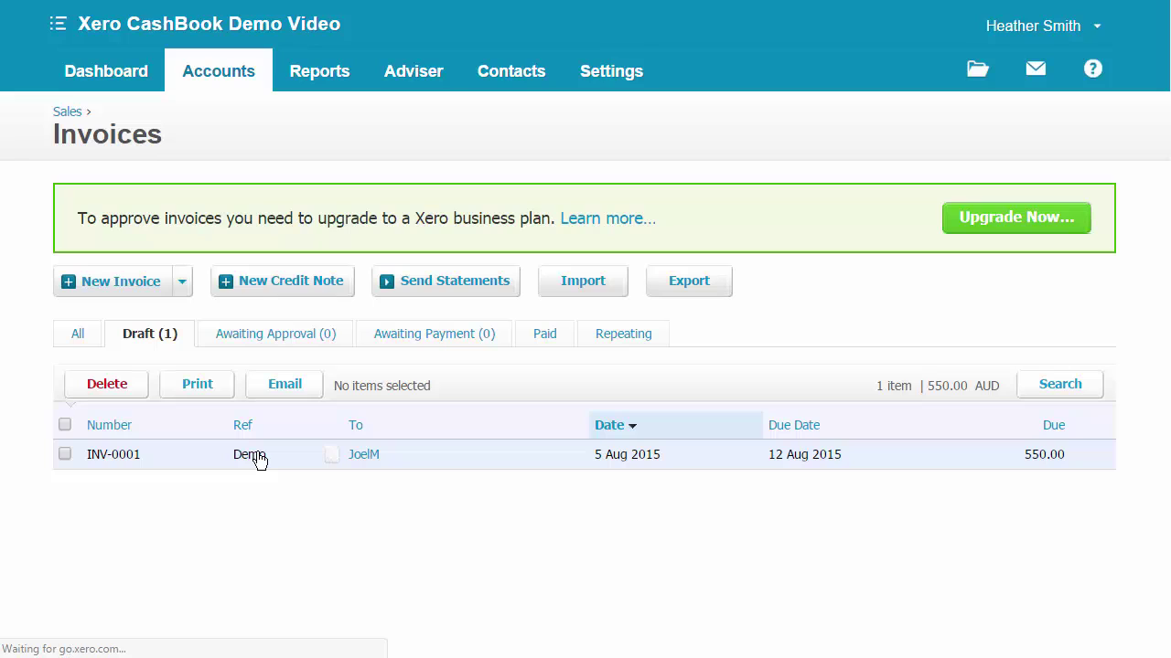
click(256, 460)
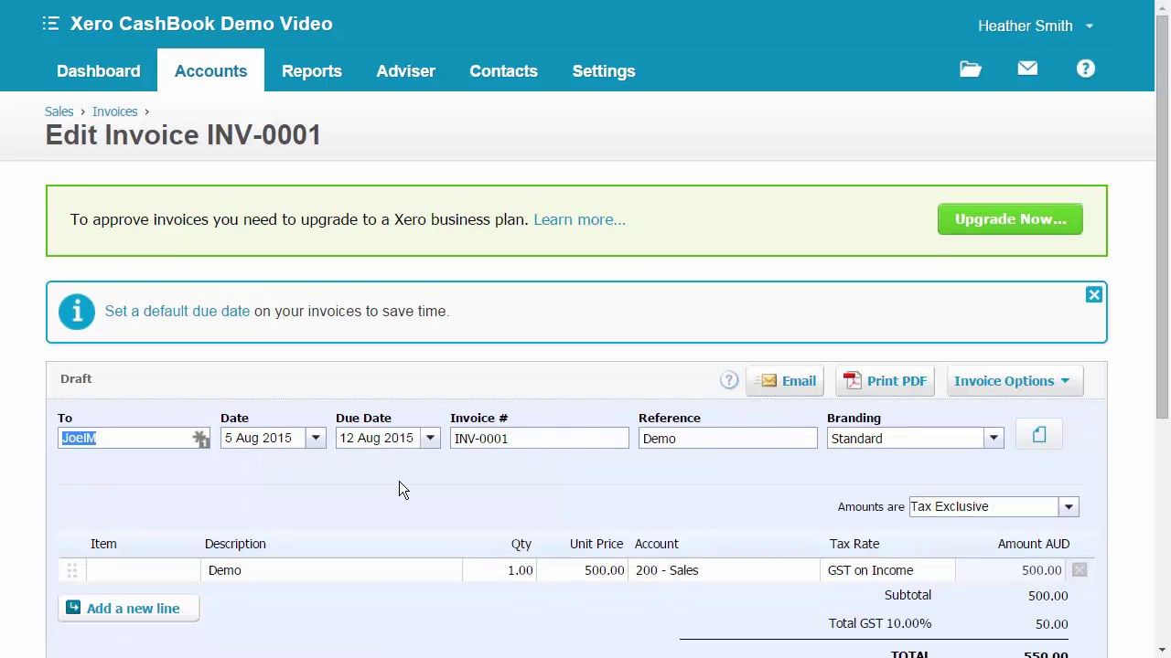
Set the draft invoice's branding to Demo Invoice and save it.
scroll(412, 467, down, 1)
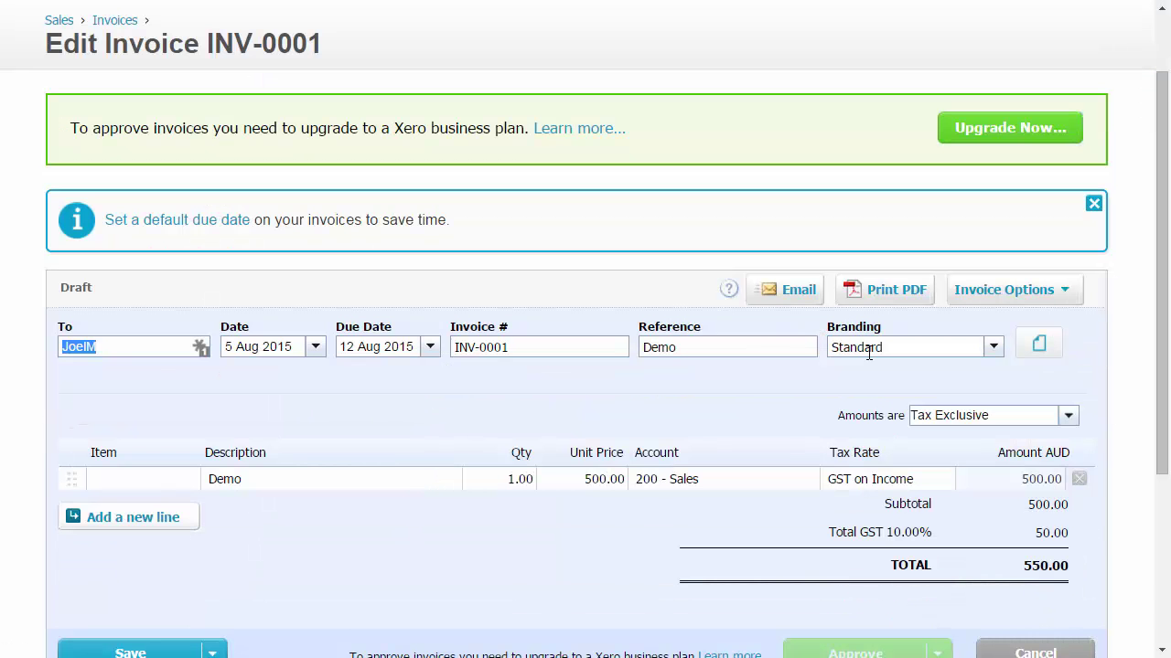
click(995, 351)
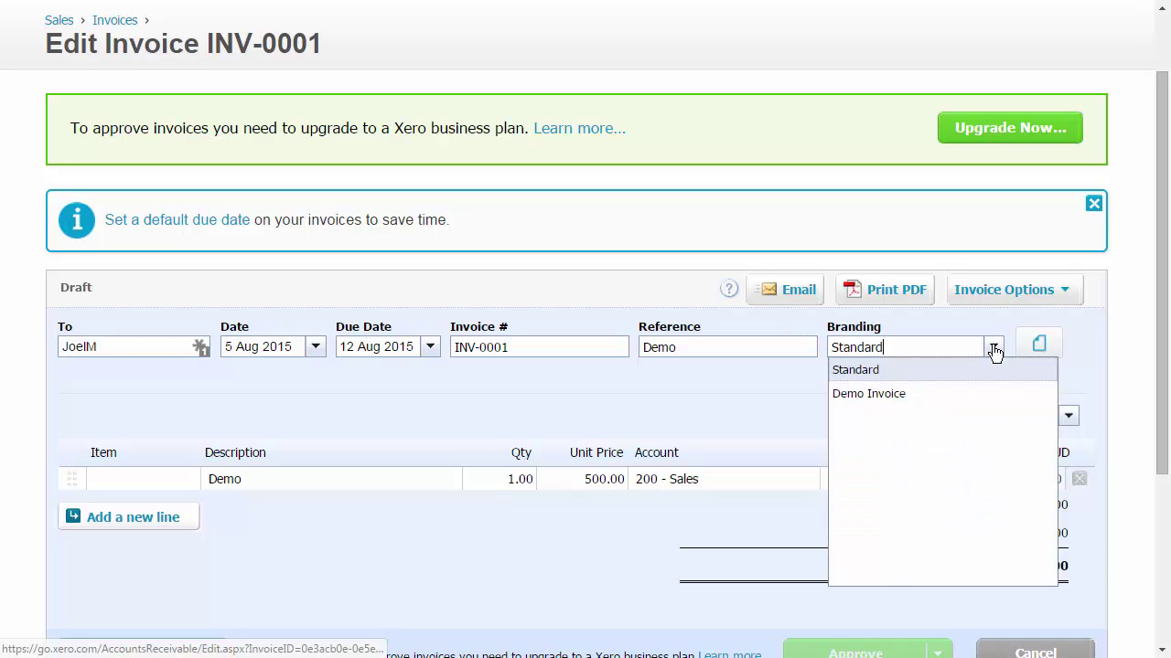
click(886, 402)
scroll(728, 410, down, 2)
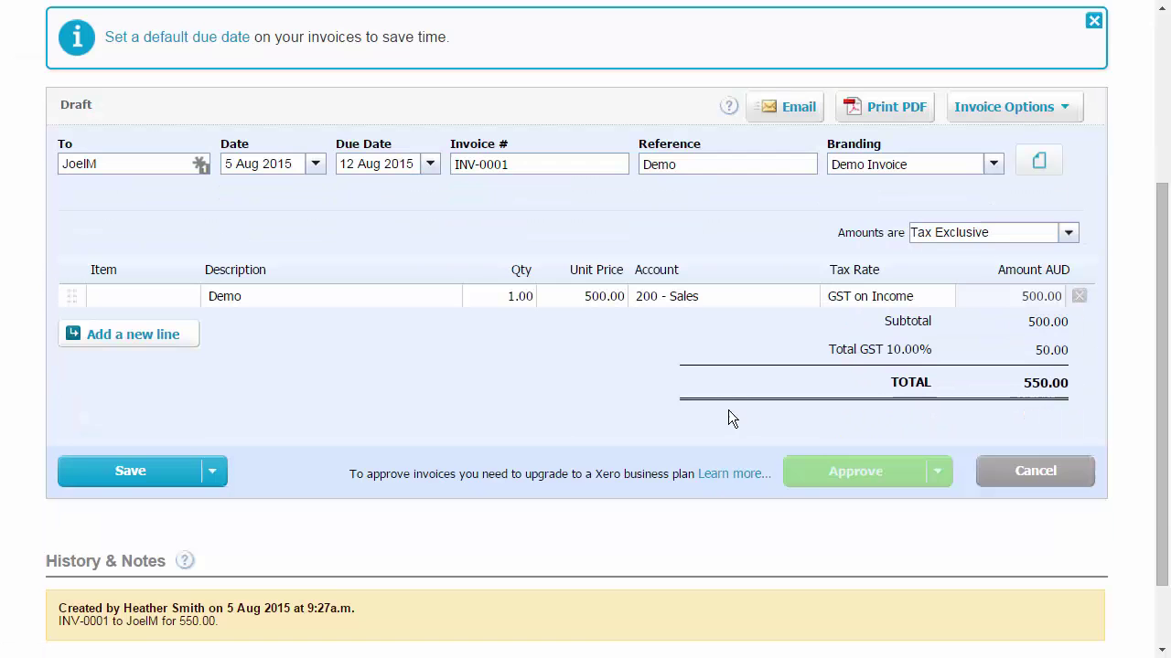
click(131, 473)
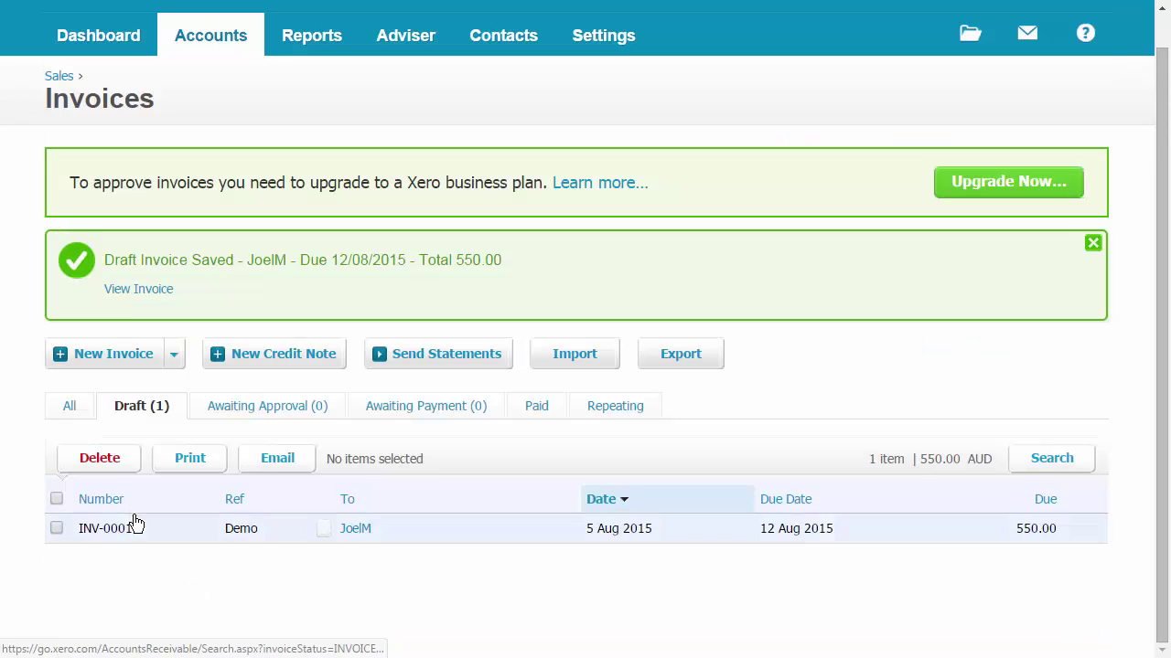
Reopen the draft invoice, generate and view its PDF with the new branding, and return to the invoice list.
click(120, 535)
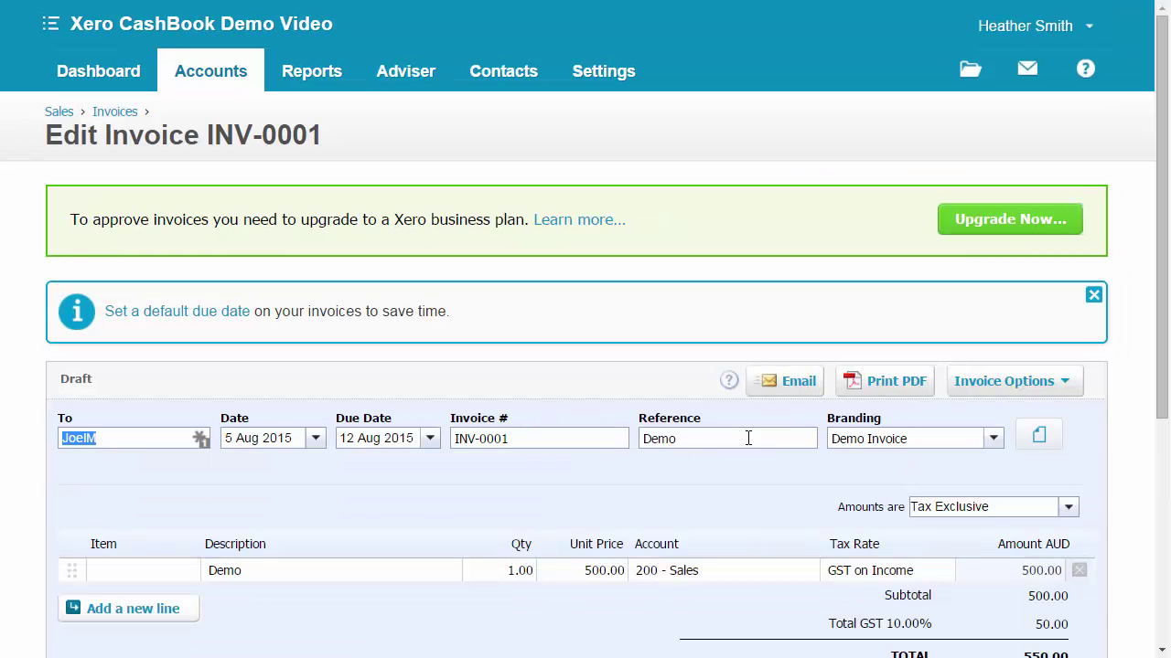
click(883, 387)
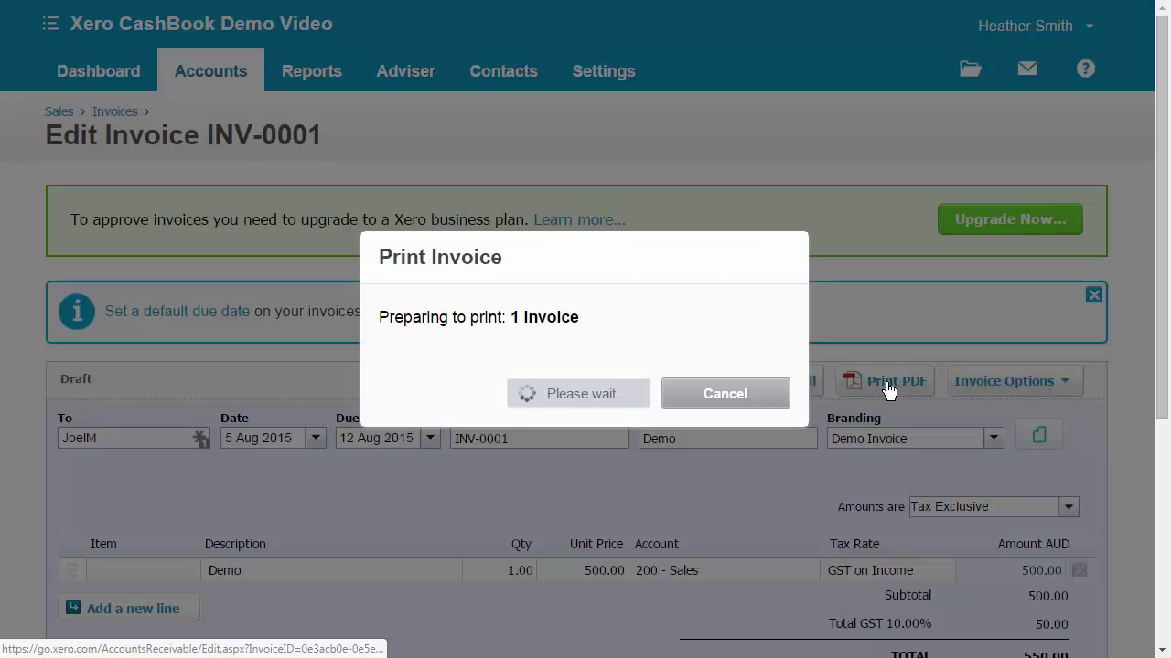
click(607, 399)
click(142, 645)
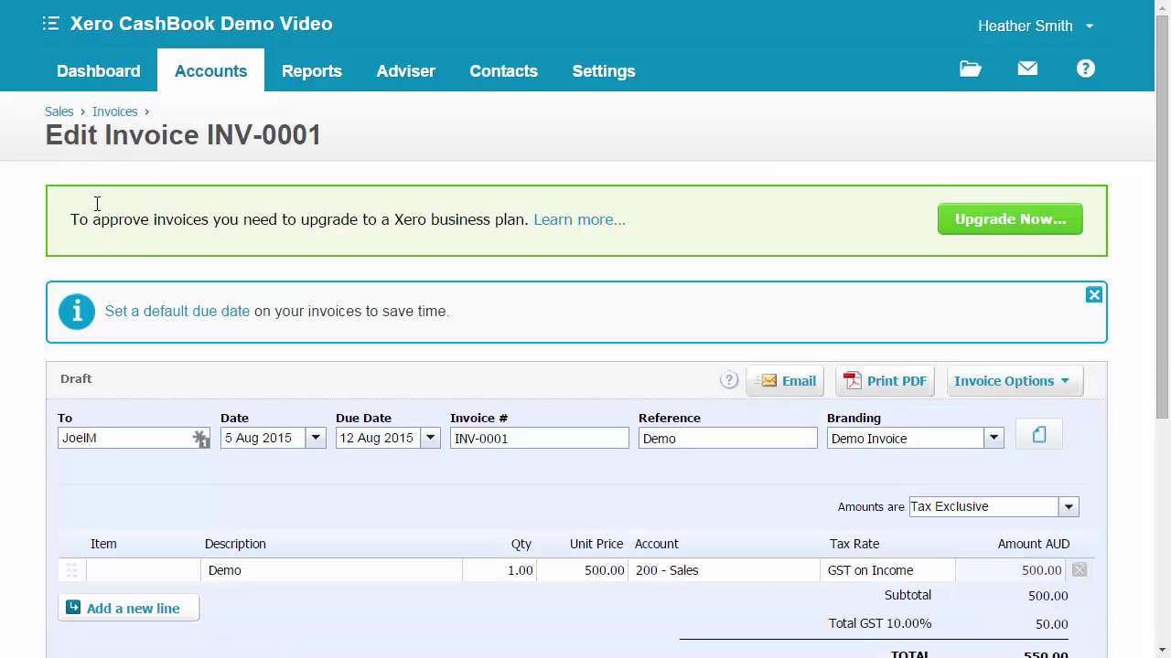
click(116, 116)
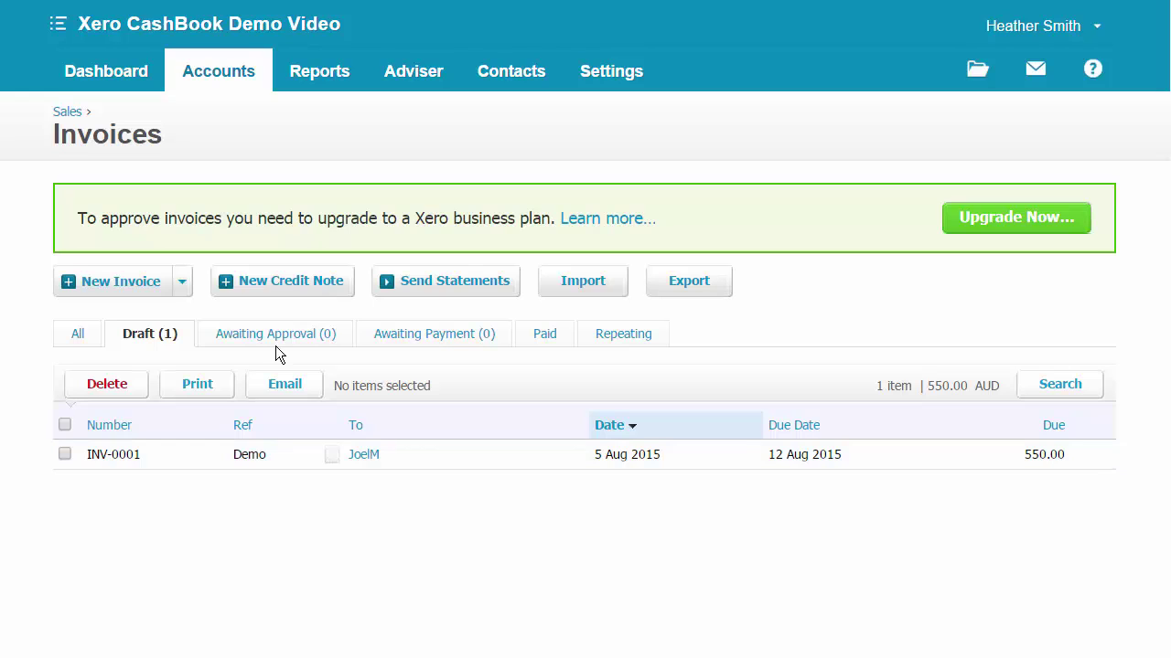
Display the available report choices.
click(331, 77)
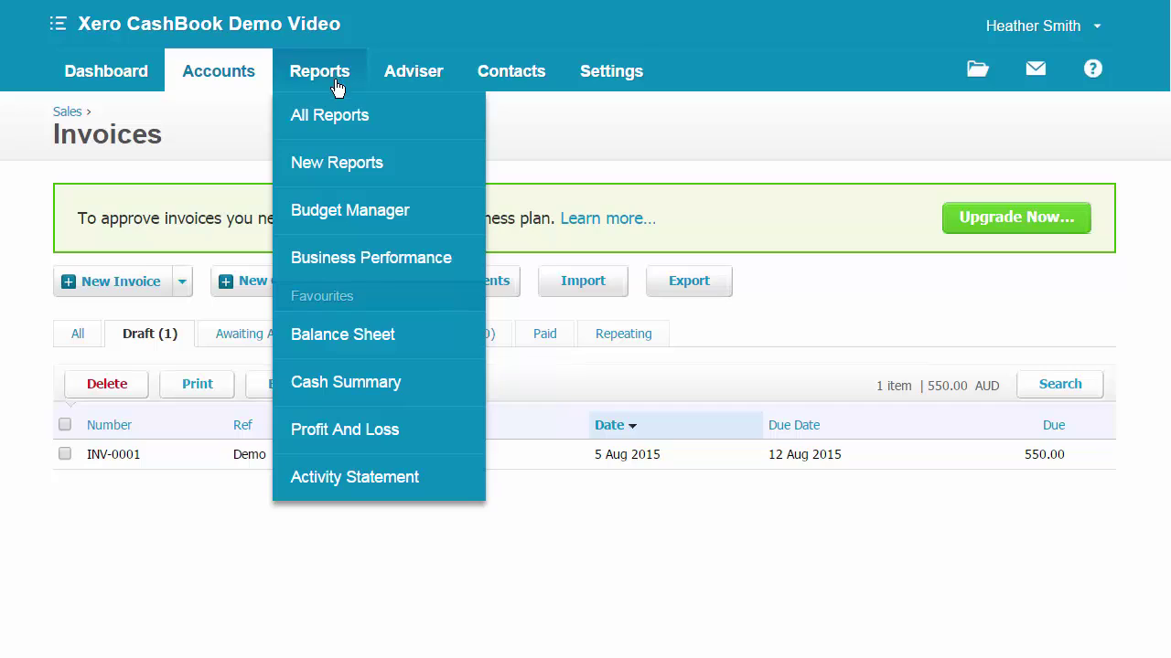